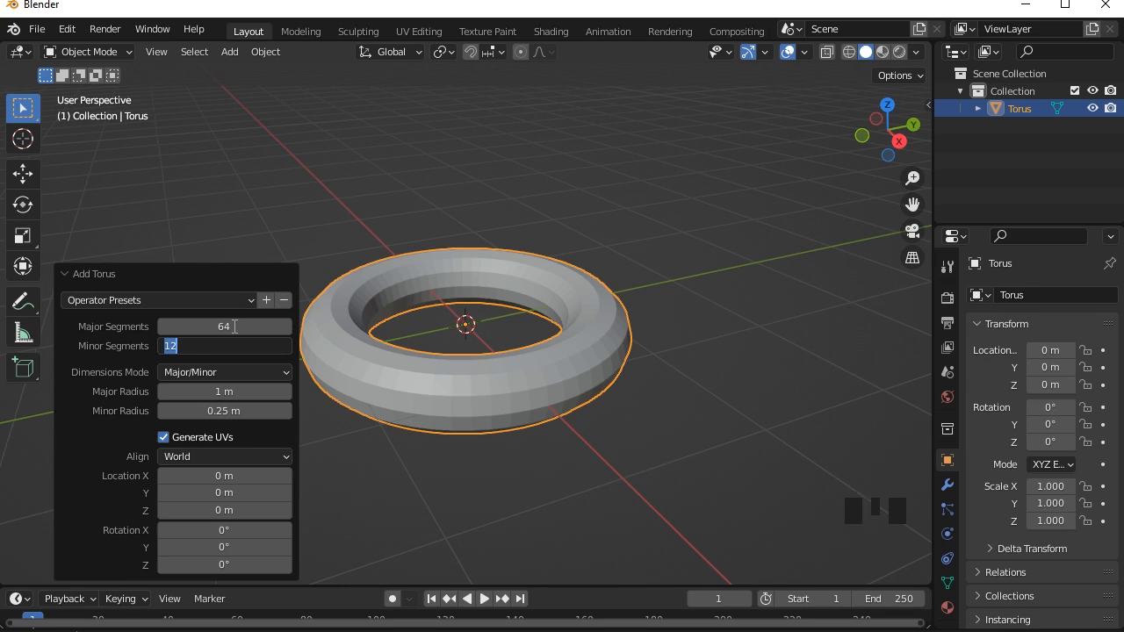
- Set the new torus's minor segments to 24 and its minor radius to 0.32 m
text(2)
key(Return)
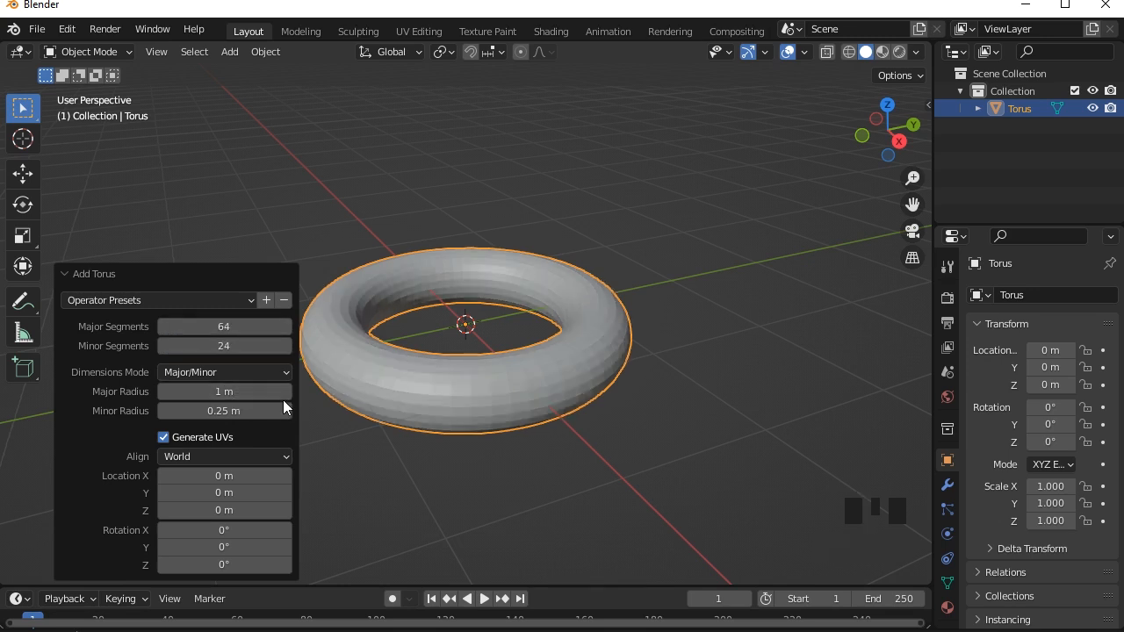
click(240, 413)
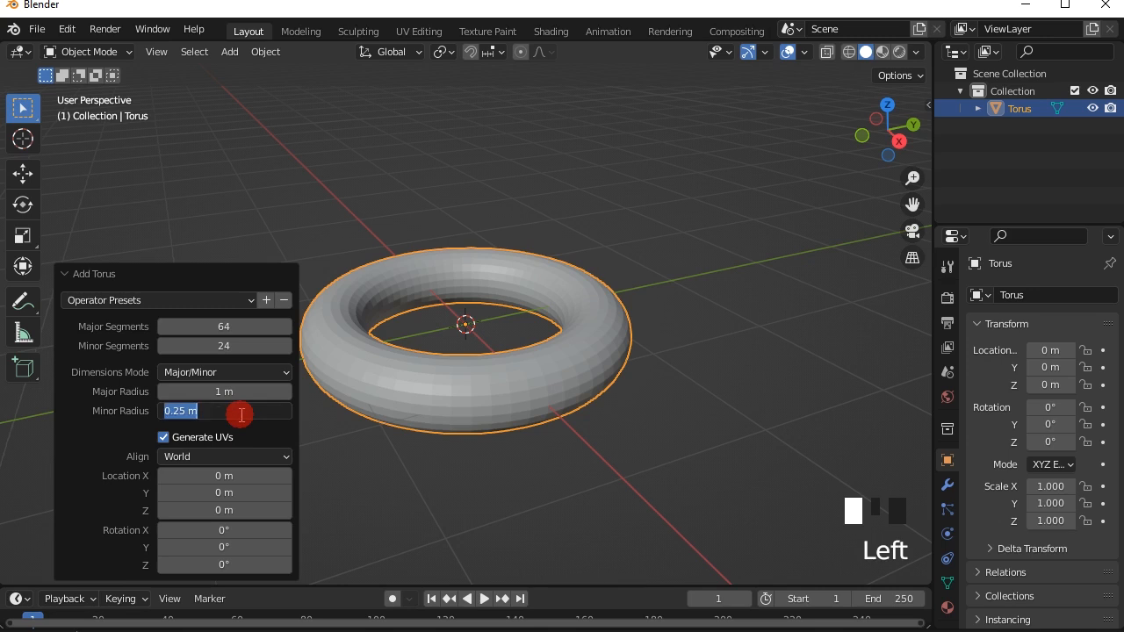
text(.35)
key(Return)
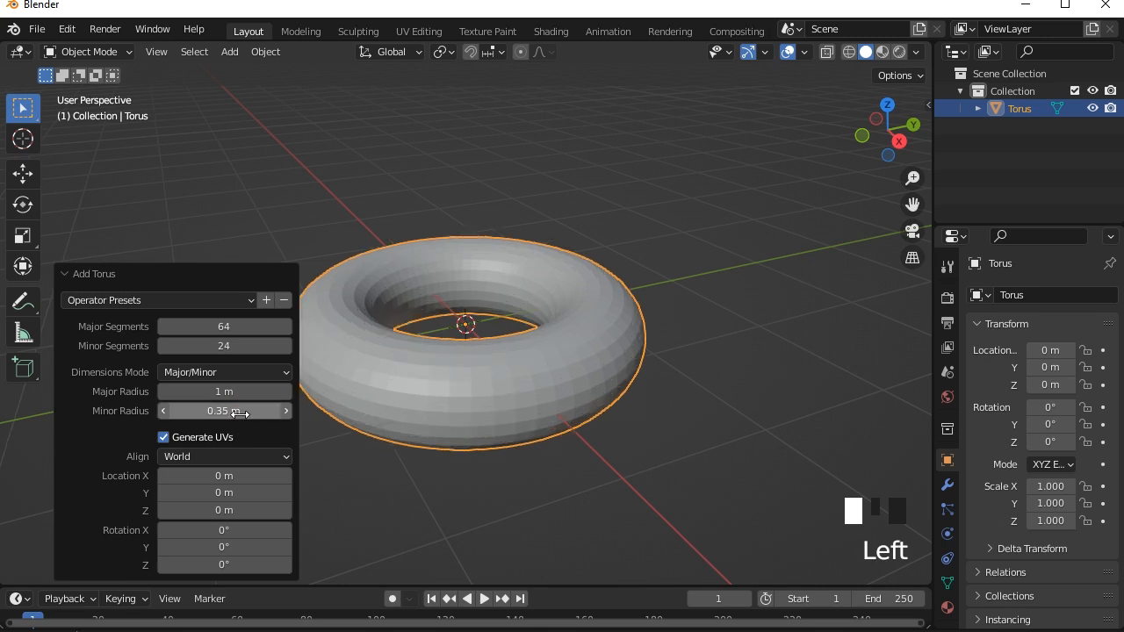
click(240, 412)
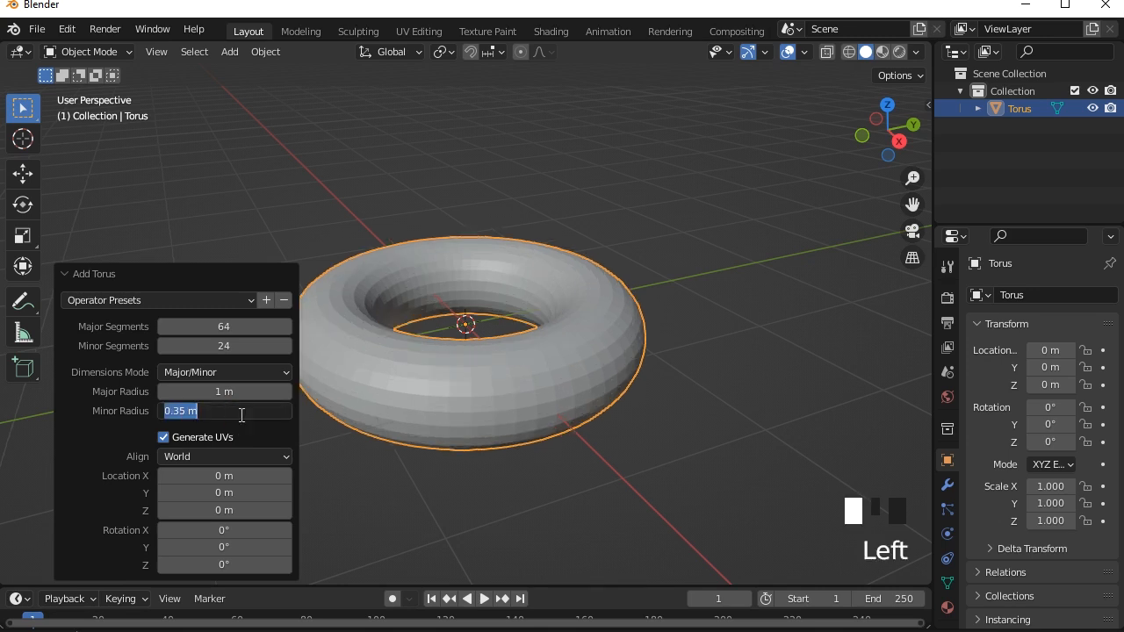
key(BackSpace)
text(.32)
key(Return)
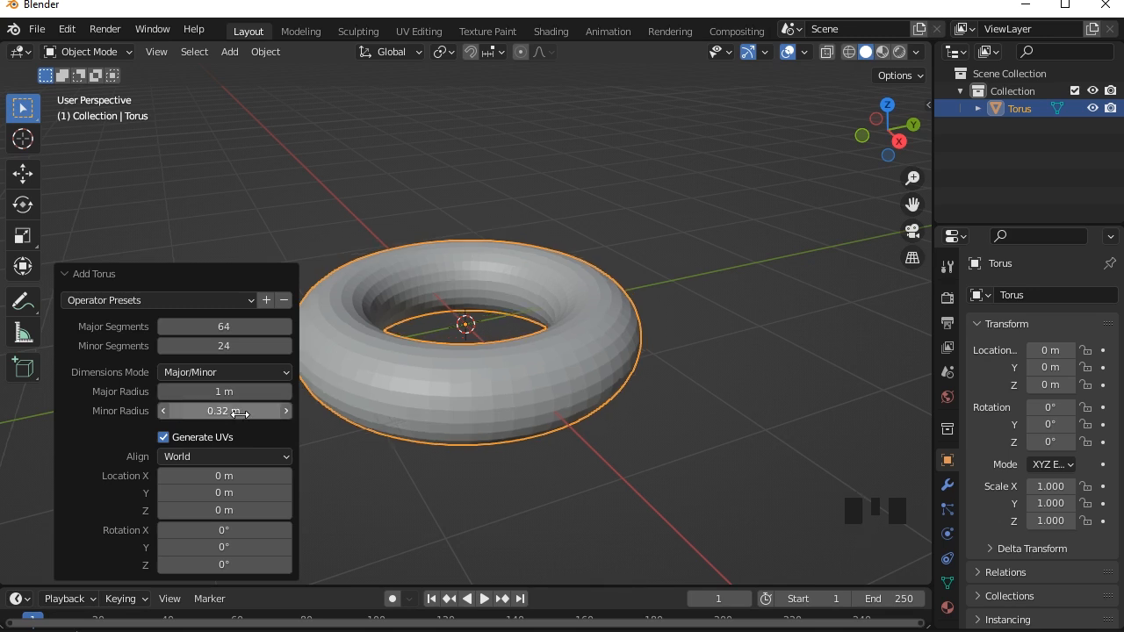
- Widen the properties area and add a Decimate modifier to the torus
click(620, 466)
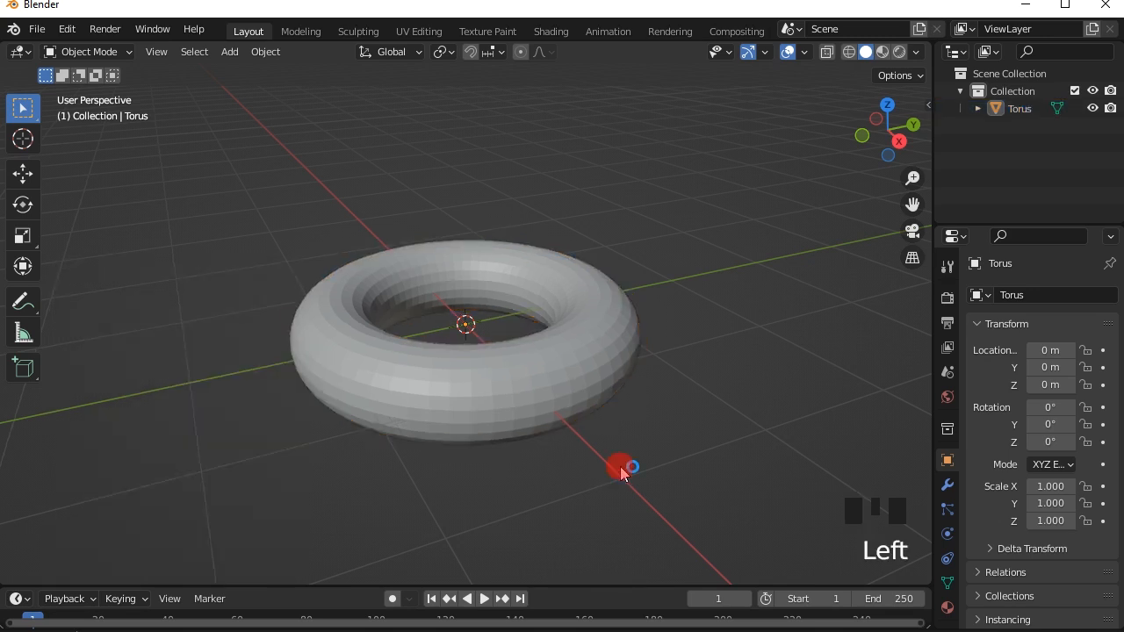
click(575, 423)
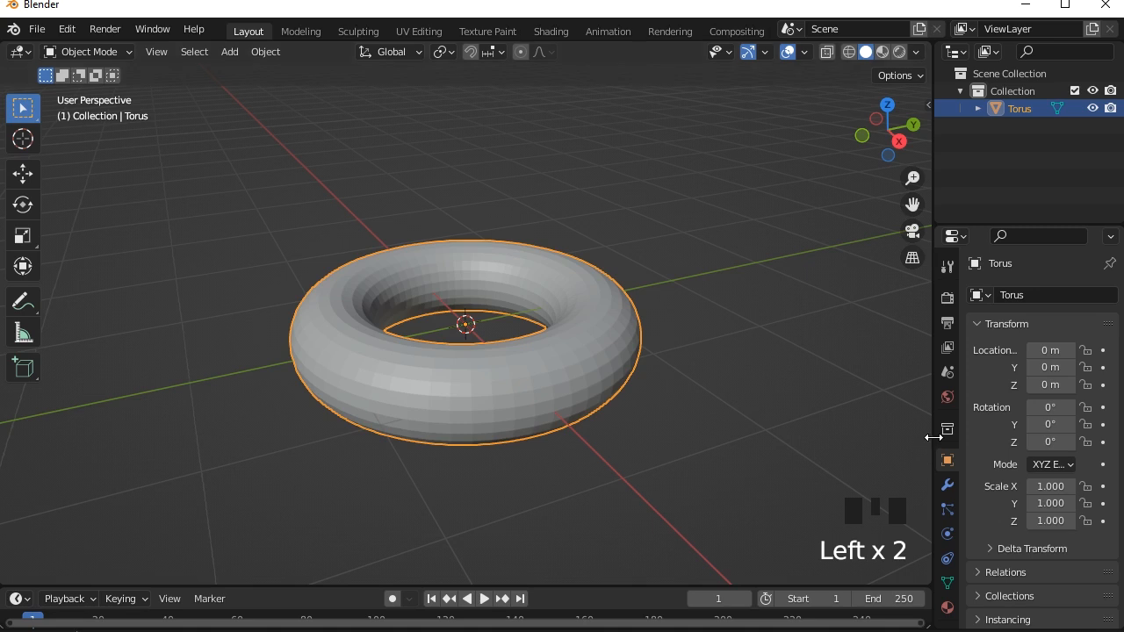
drag(934, 435, 884, 438)
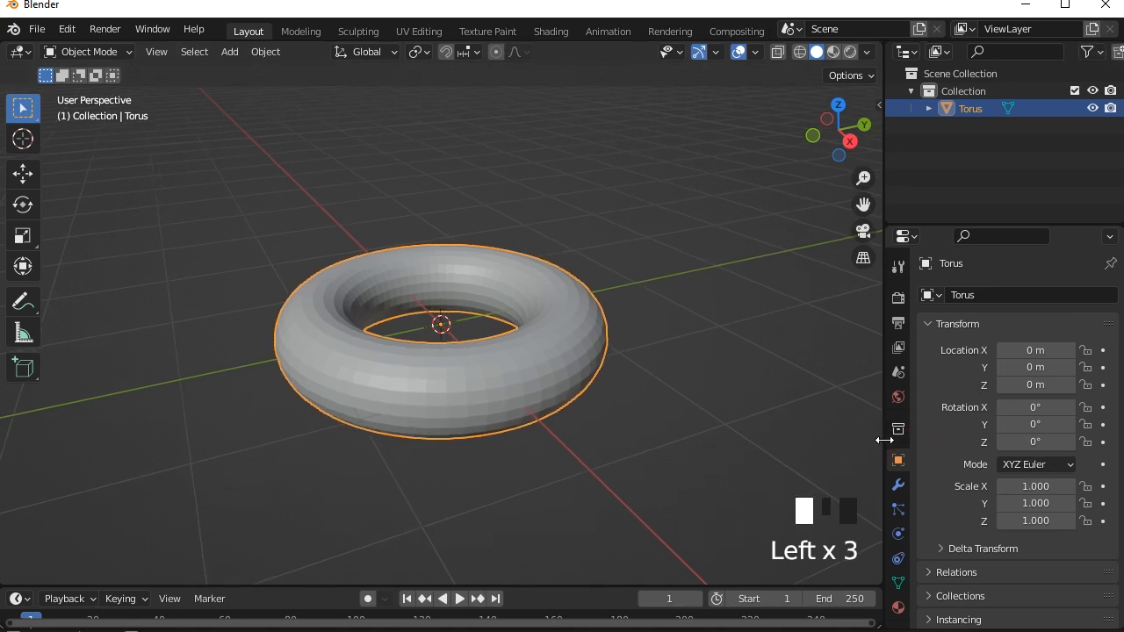
click(899, 484)
click(997, 299)
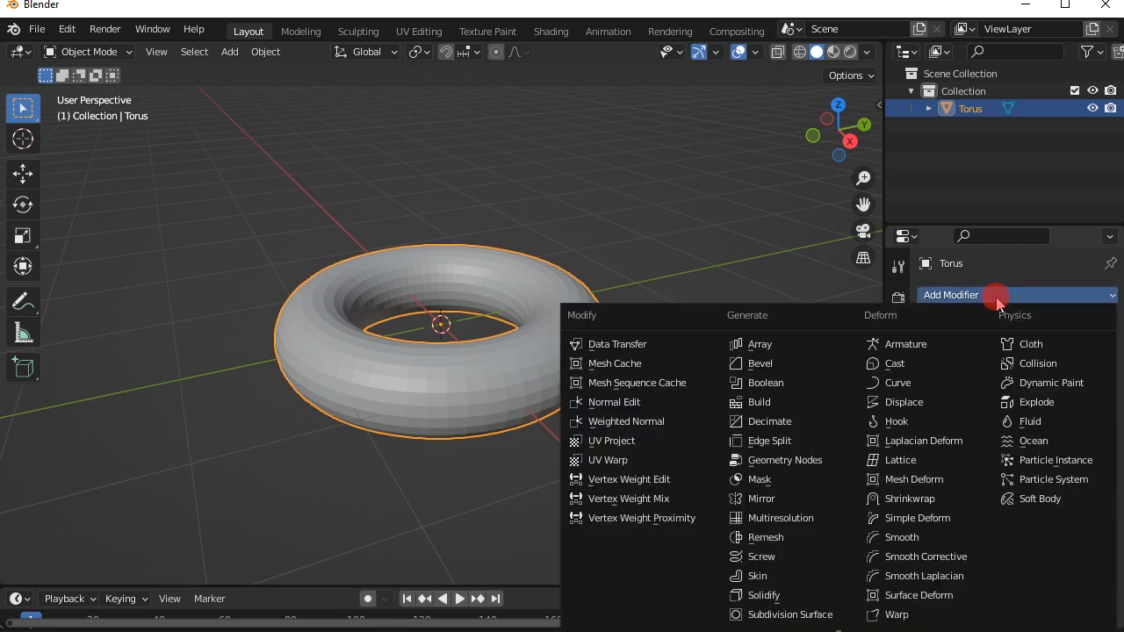
click(793, 420)
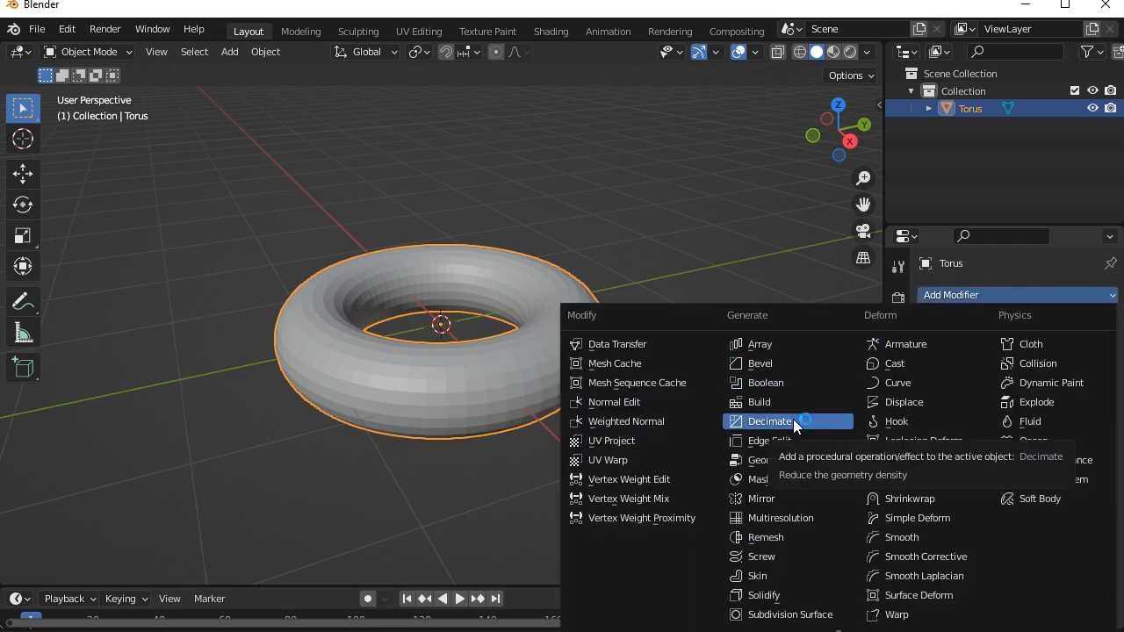
click(789, 422)
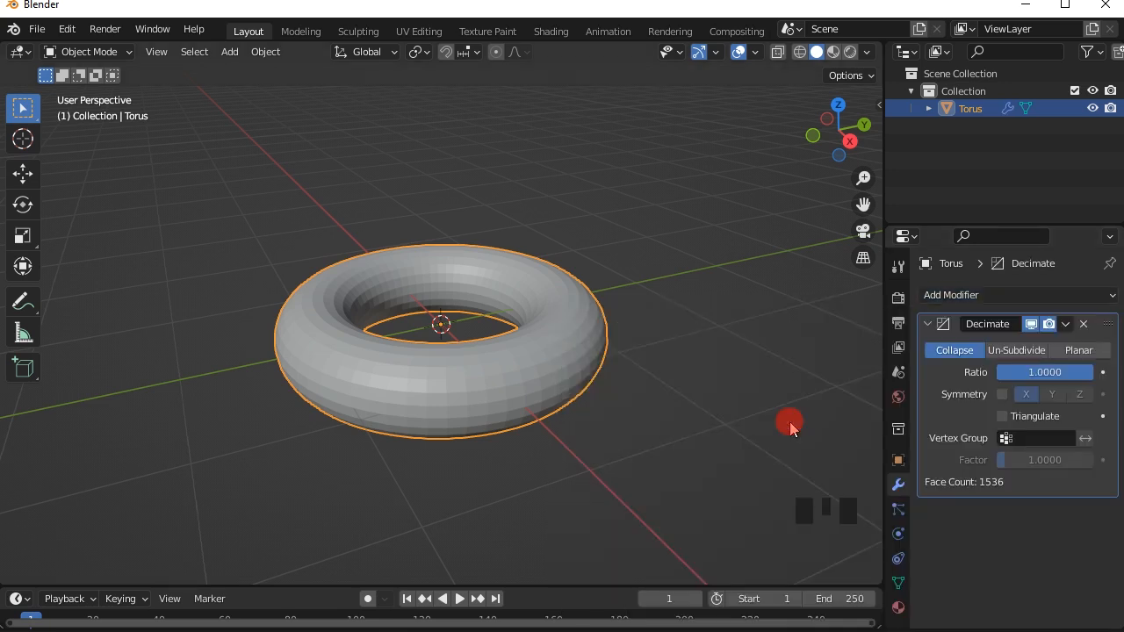
- Set the Decimate modifier to Un-Subdivide with 1 iteration and apply it
click(1009, 349)
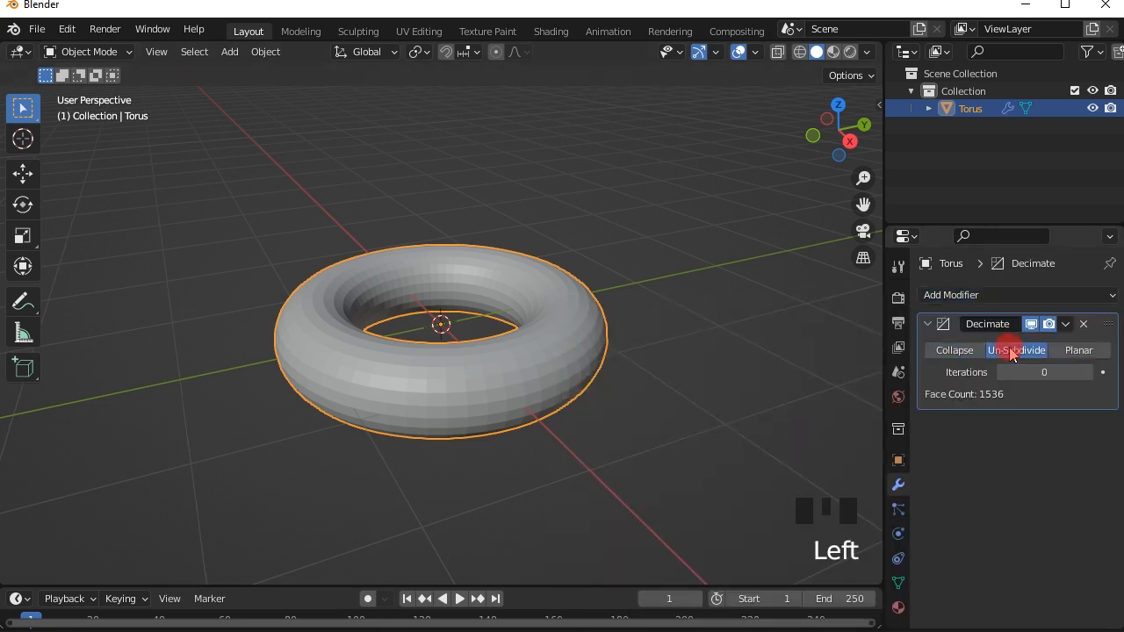
click(1086, 373)
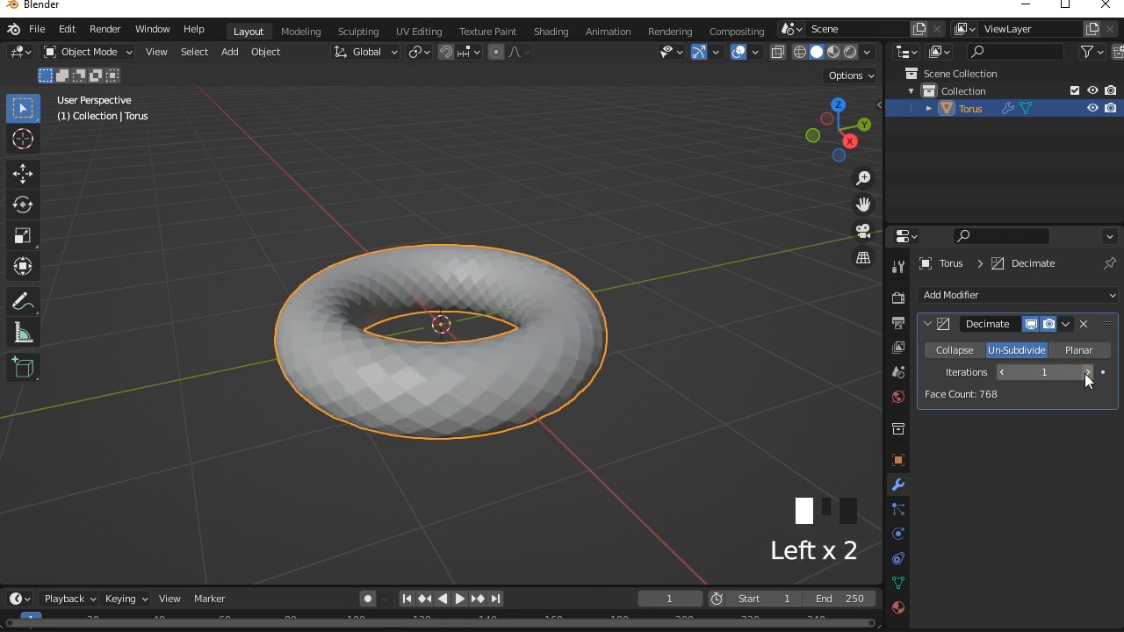
click(1065, 325)
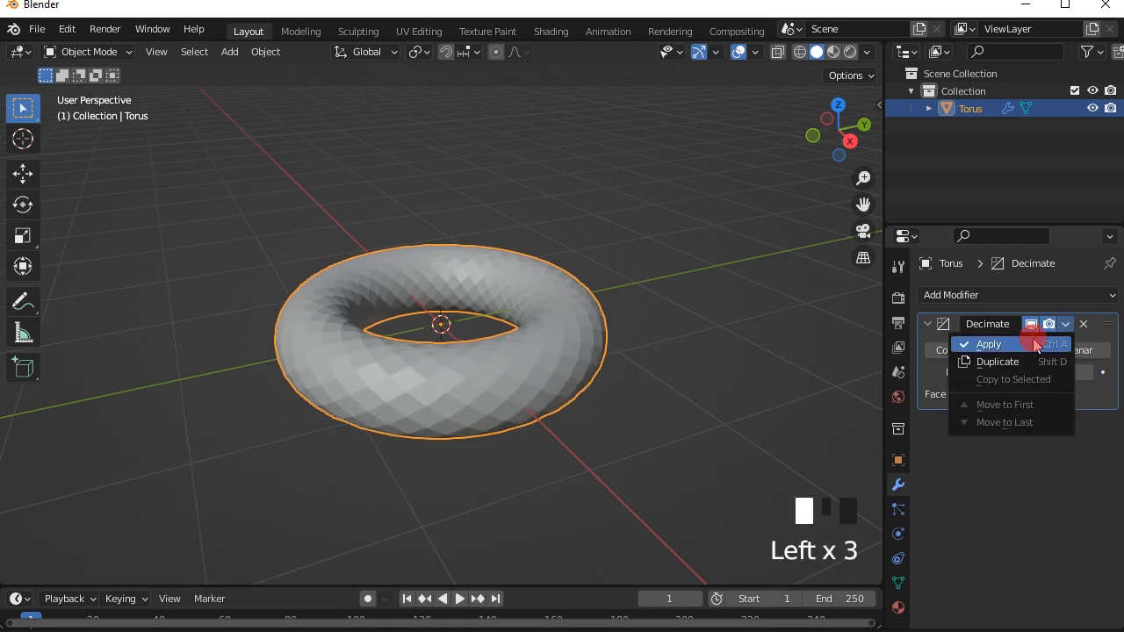
click(975, 344)
- Enter Edit Mode on the torus and switch to face selection
middle_drag(269, 373, 324, 250)
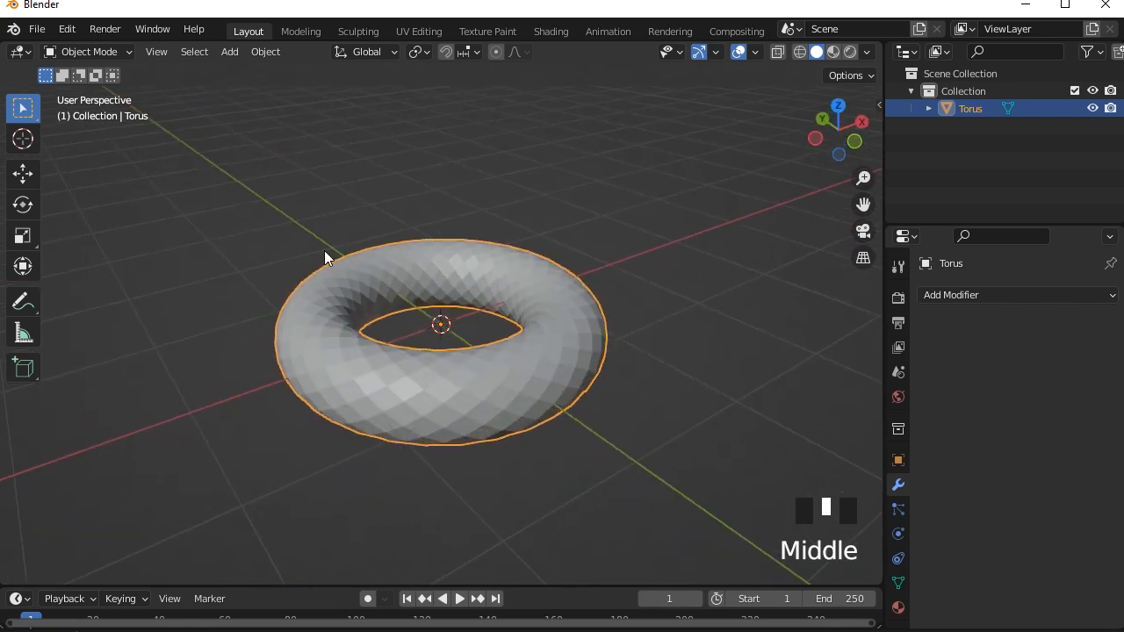
click(119, 52)
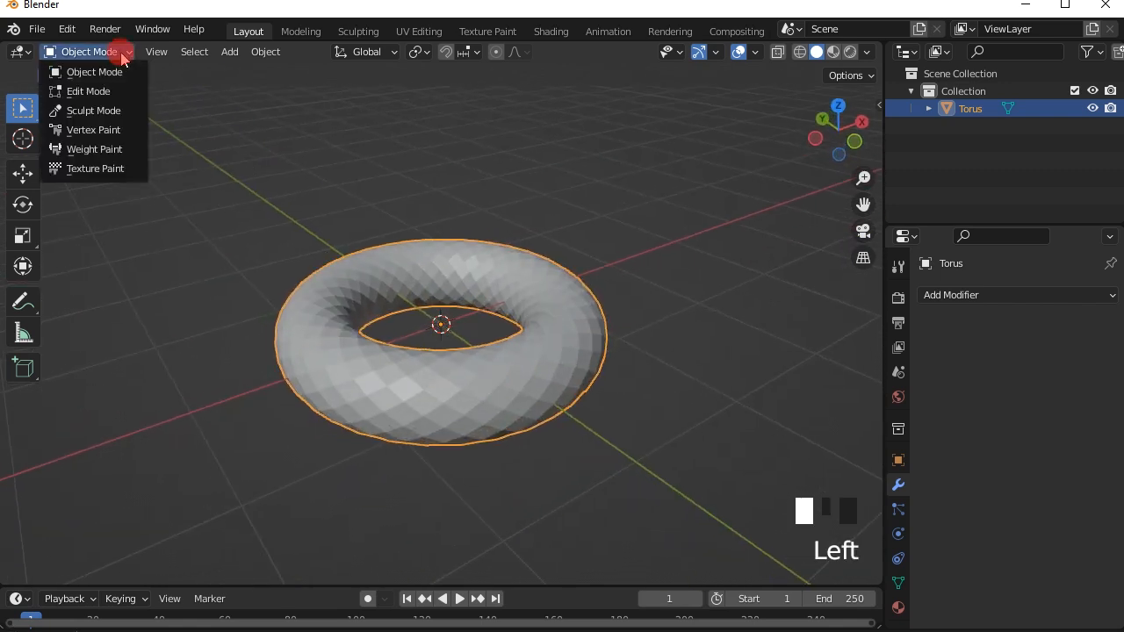
click(88, 91)
click(181, 52)
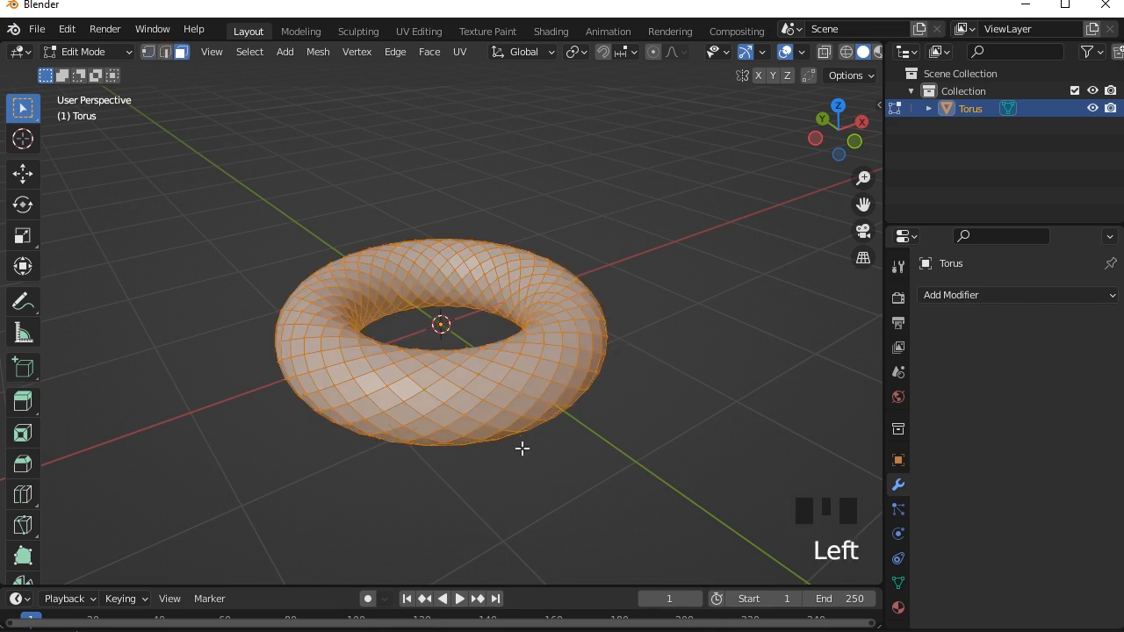
- Select one diagonal face loop winding around the torus and add the loop that crosses it in the opposite direction
scroll(522, 447, up, 2)
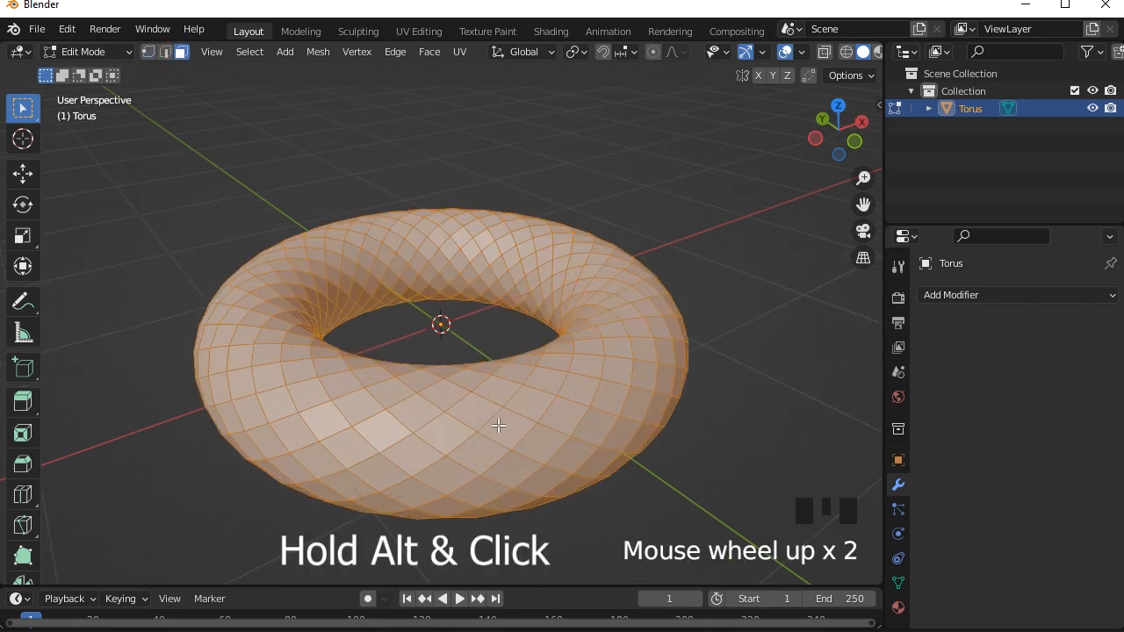
alt+click(491, 424)
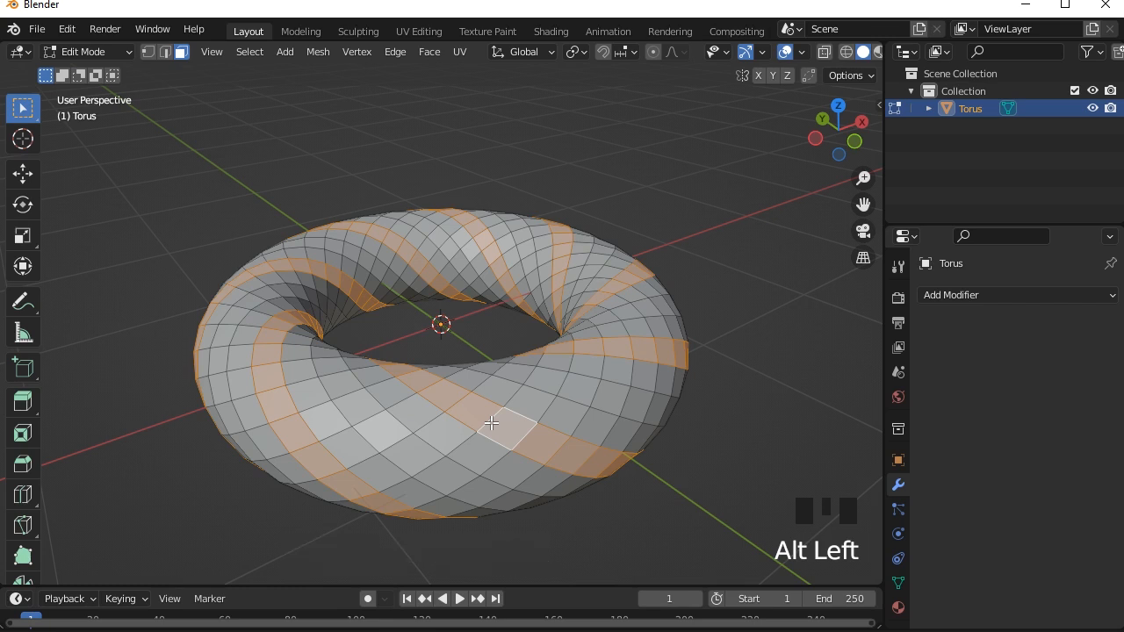
key(ctrl+z)
alt+shift+click(432, 411)
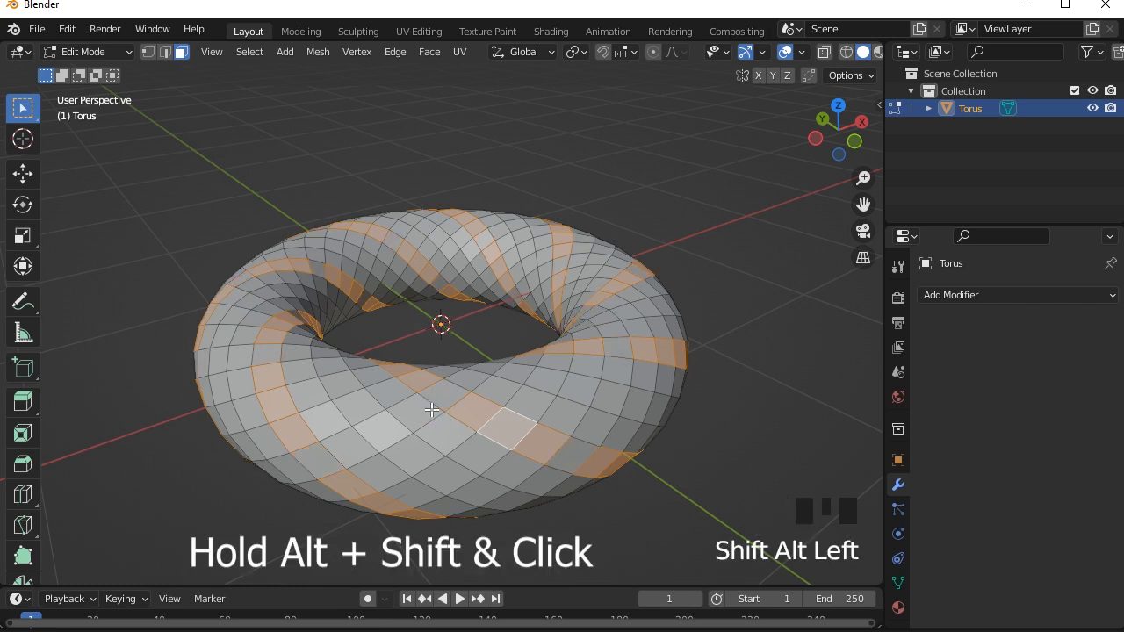
alt+shift+click(431, 410)
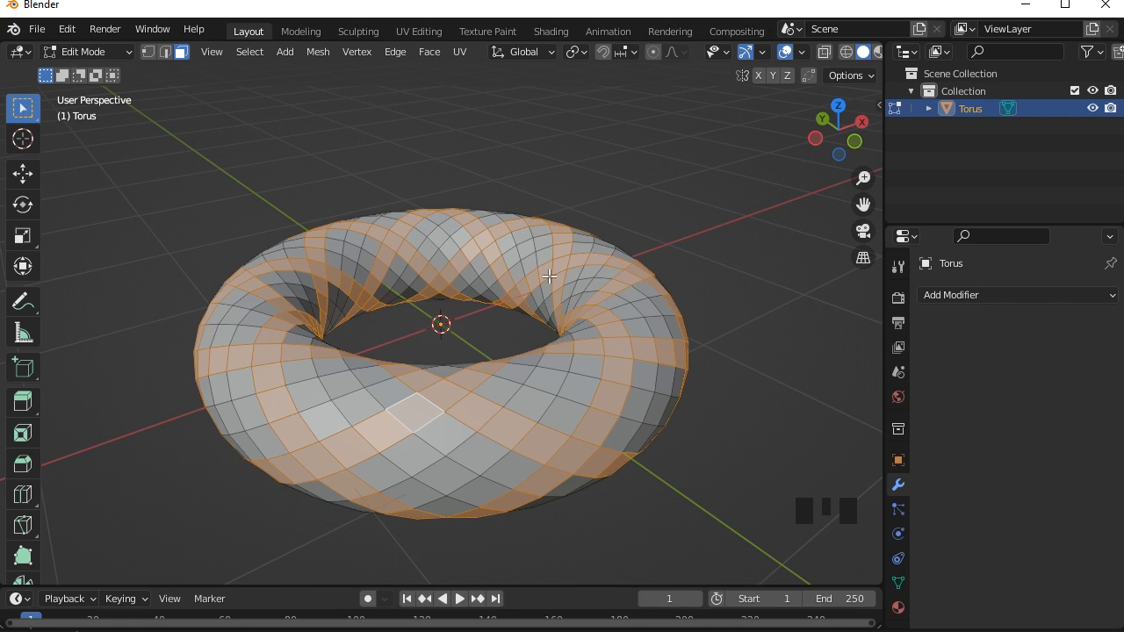
- Invert the selection to delete all faces outside the two diagonal loops, and return to Object Mode
key(ctrl+i)
key(ctrl+i)
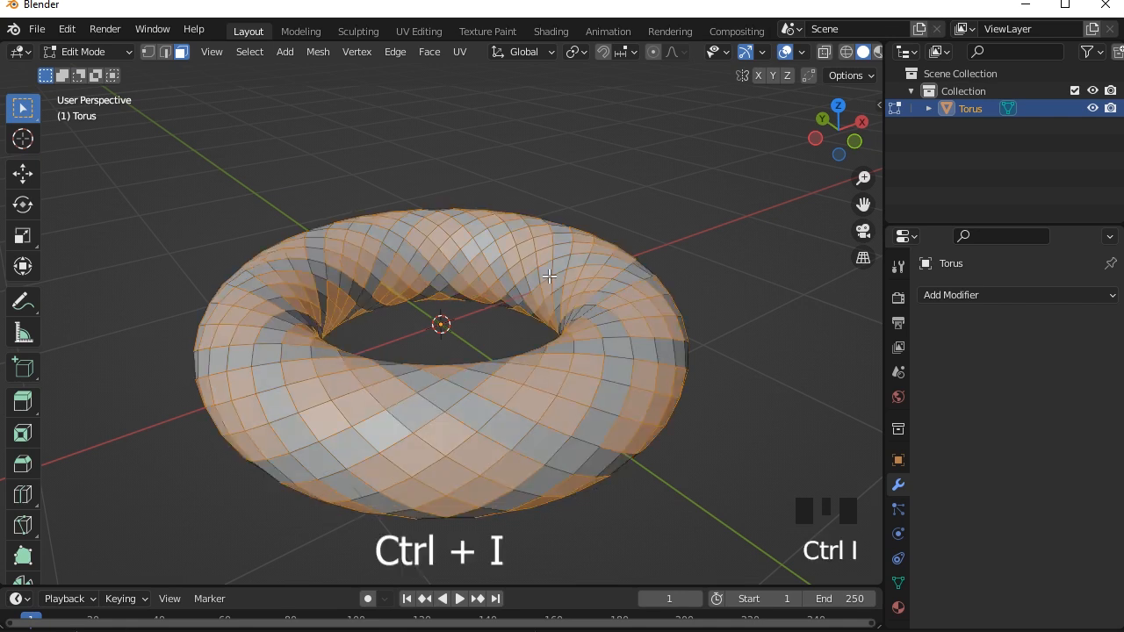
key(x)
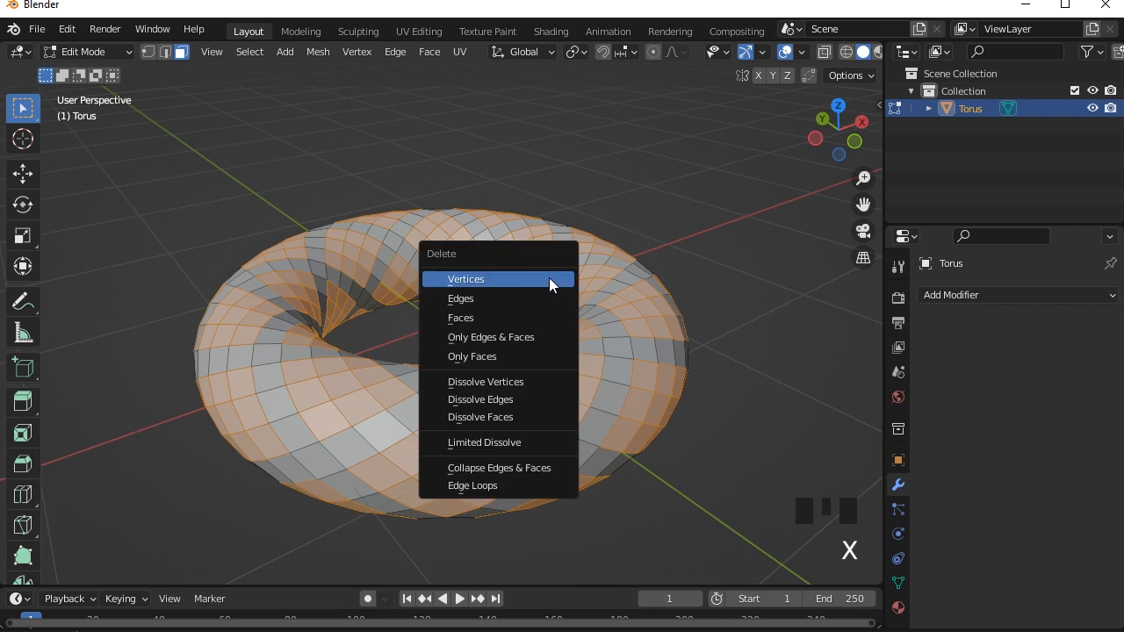
click(468, 322)
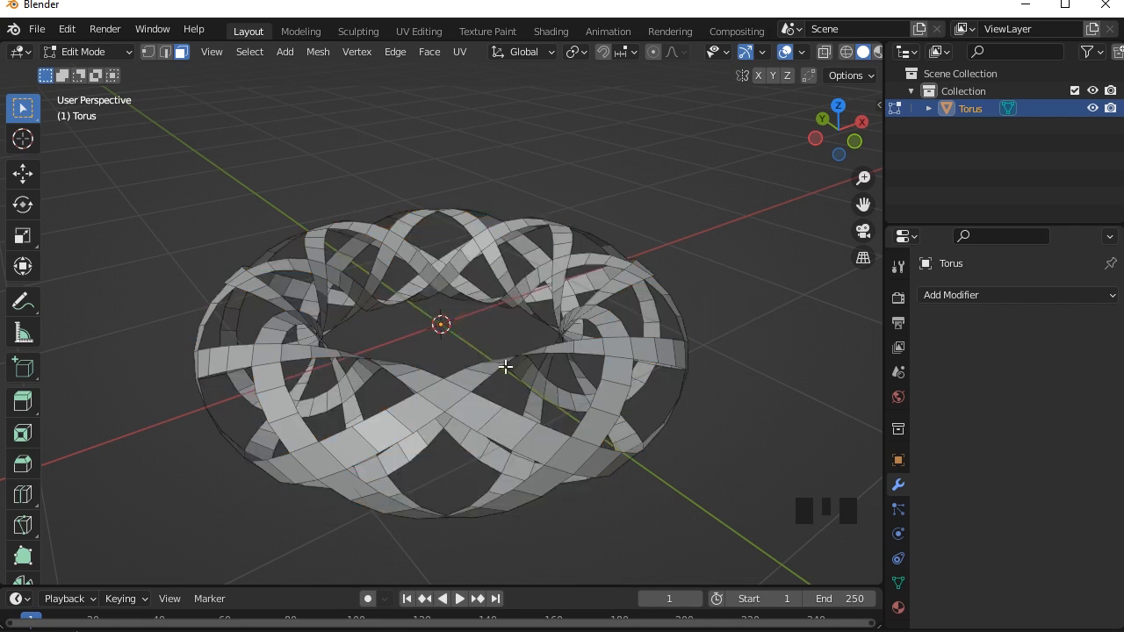
click(120, 51)
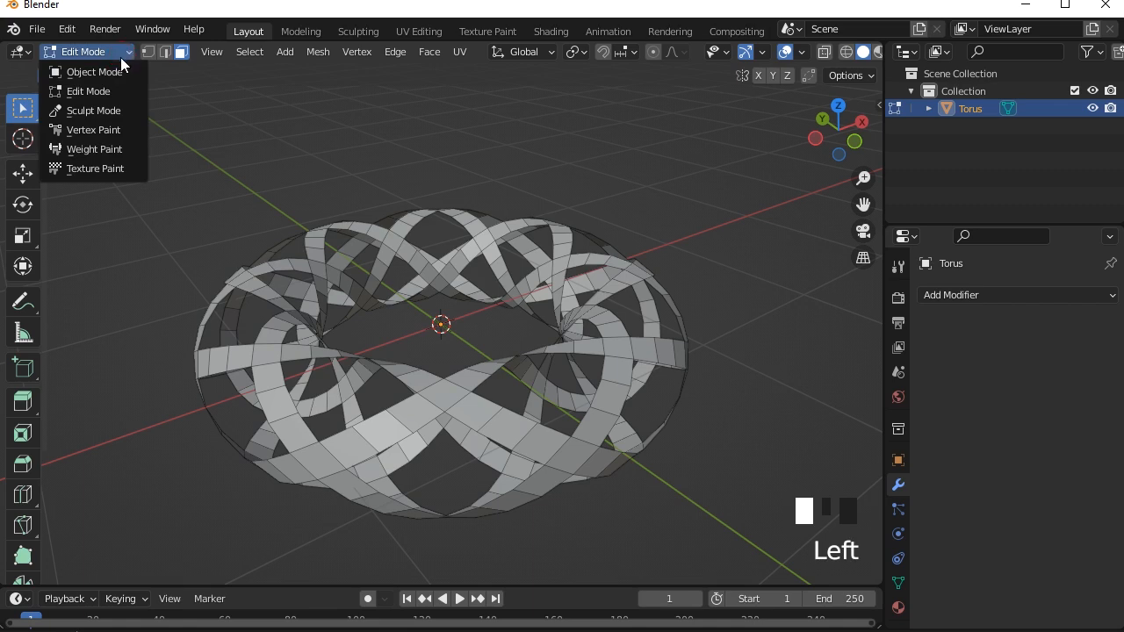
click(111, 73)
- Add a Solidify modifier to the torus lattice with a thickness of 0.04 m
middle_drag(527, 409, 574, 439)
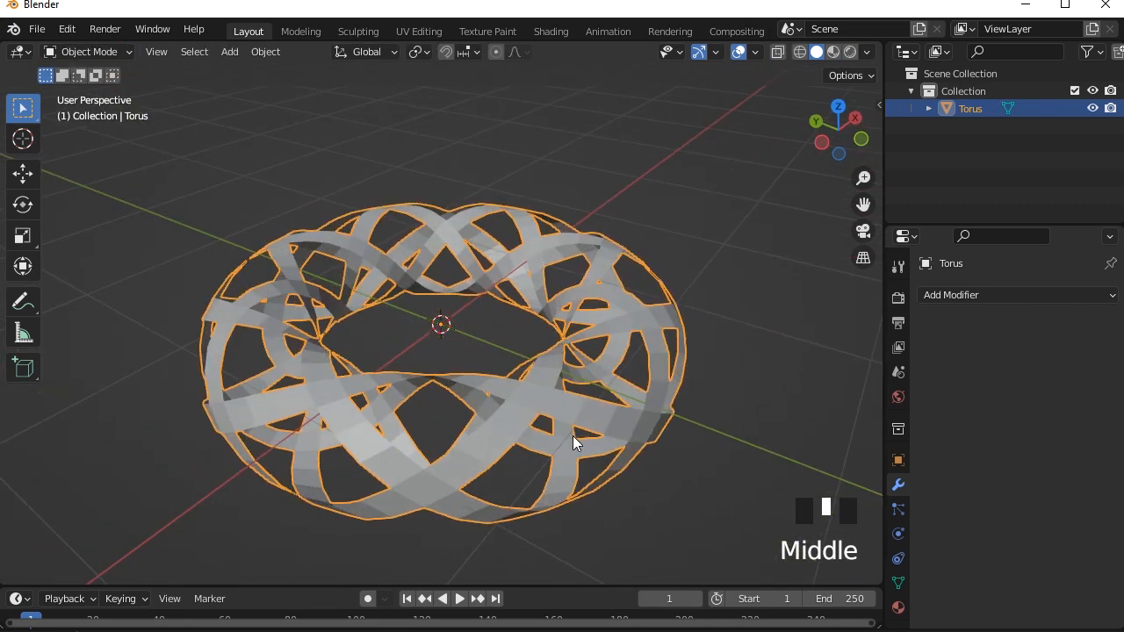
click(967, 297)
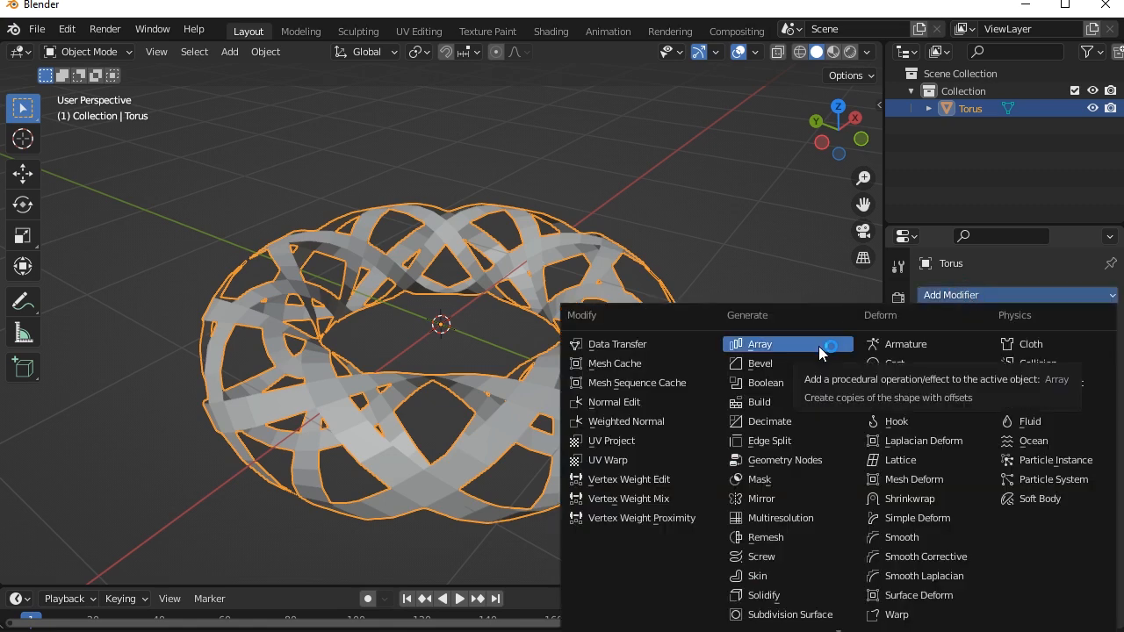
click(777, 596)
scroll(519, 362, up, 2)
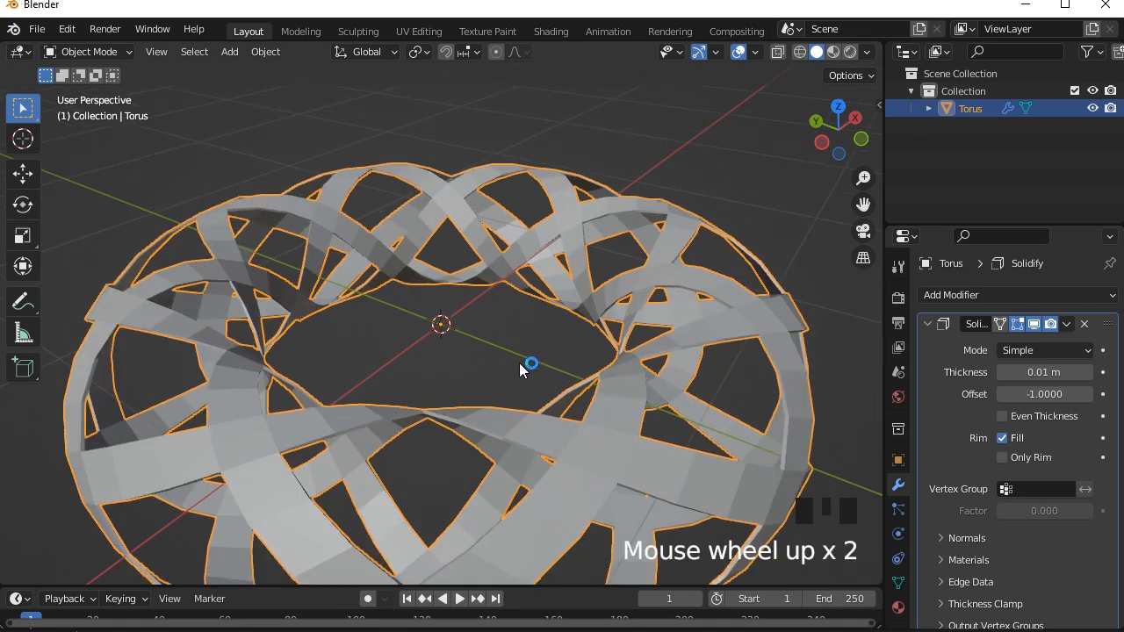
shift+middle_drag(449, 435, 493, 343)
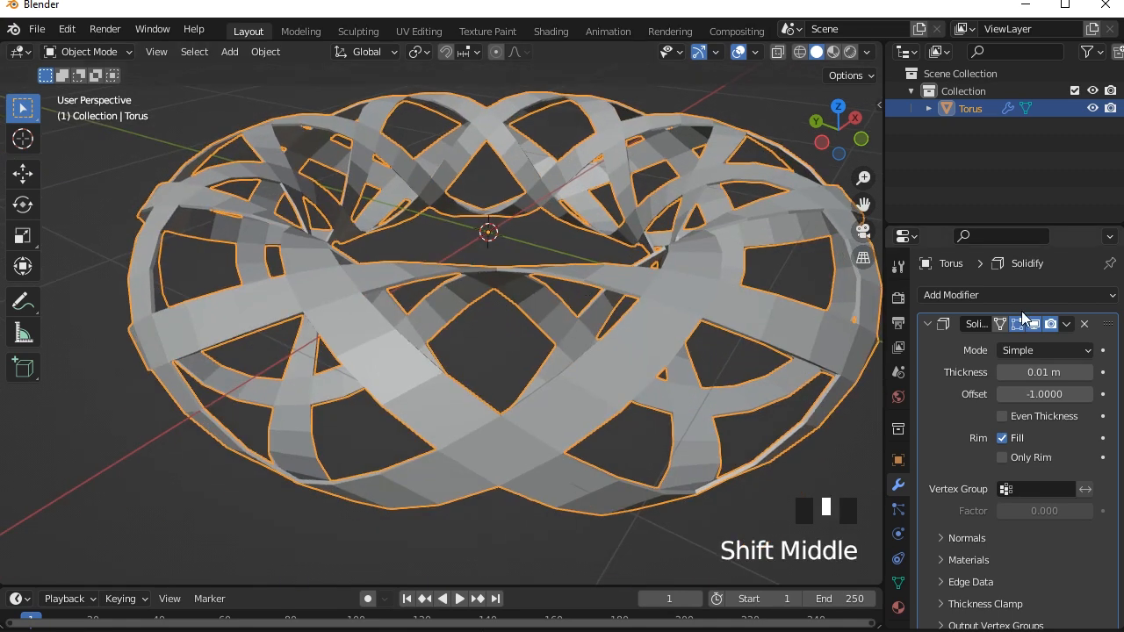
click(1089, 373)
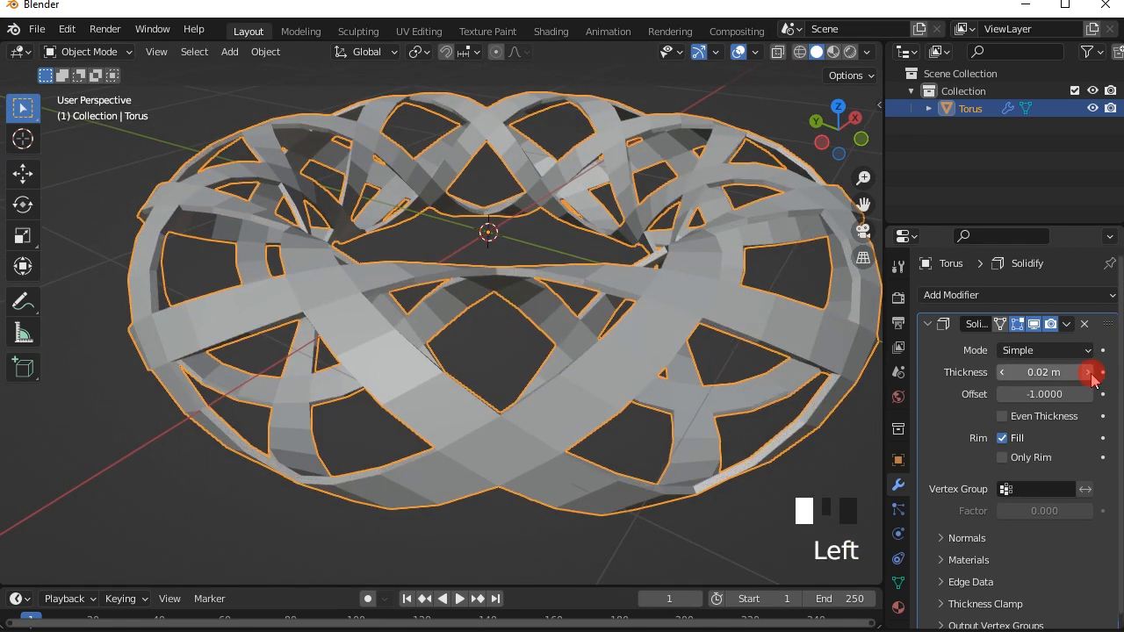
click(1090, 374)
click(1090, 373)
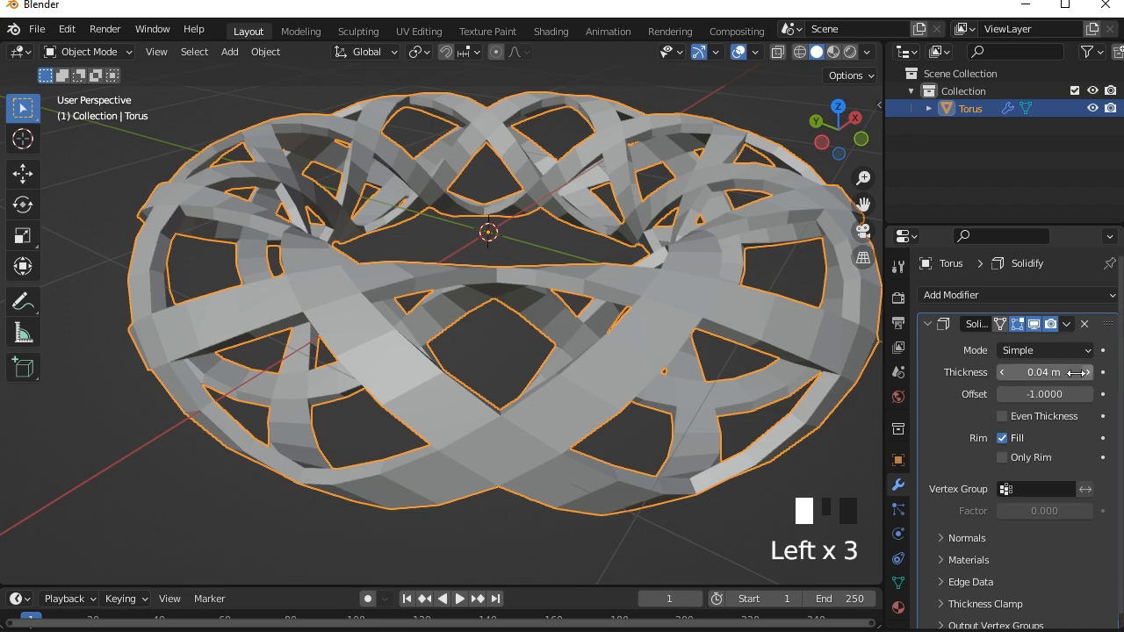
- Add a Subdivision Surface modifier to the lattice and set its viewport levels to 3
click(1037, 296)
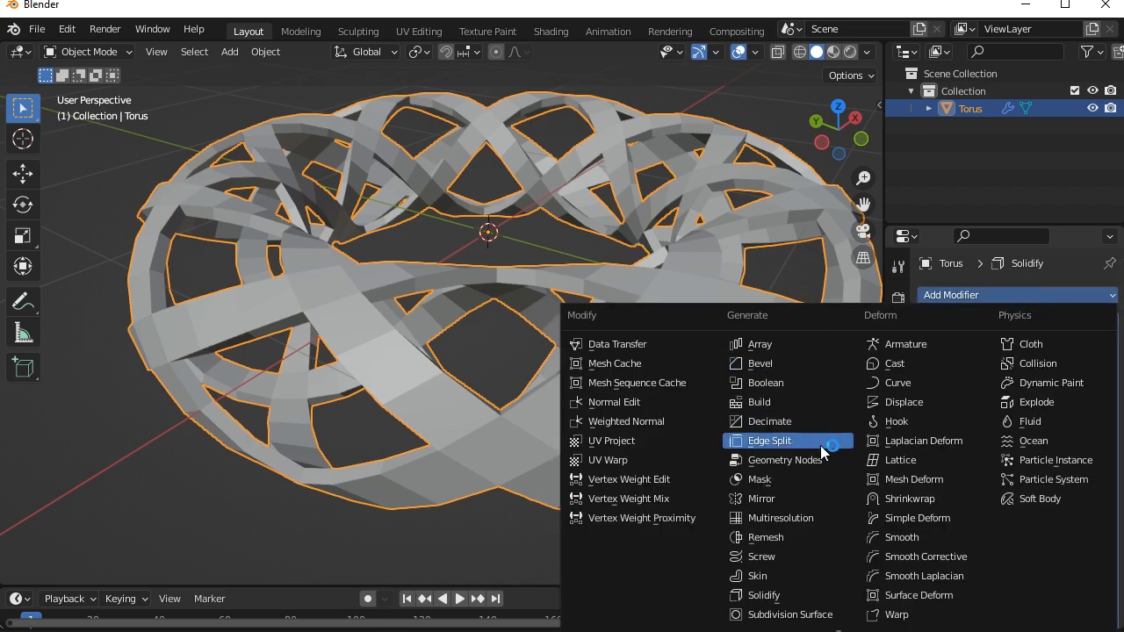
click(802, 616)
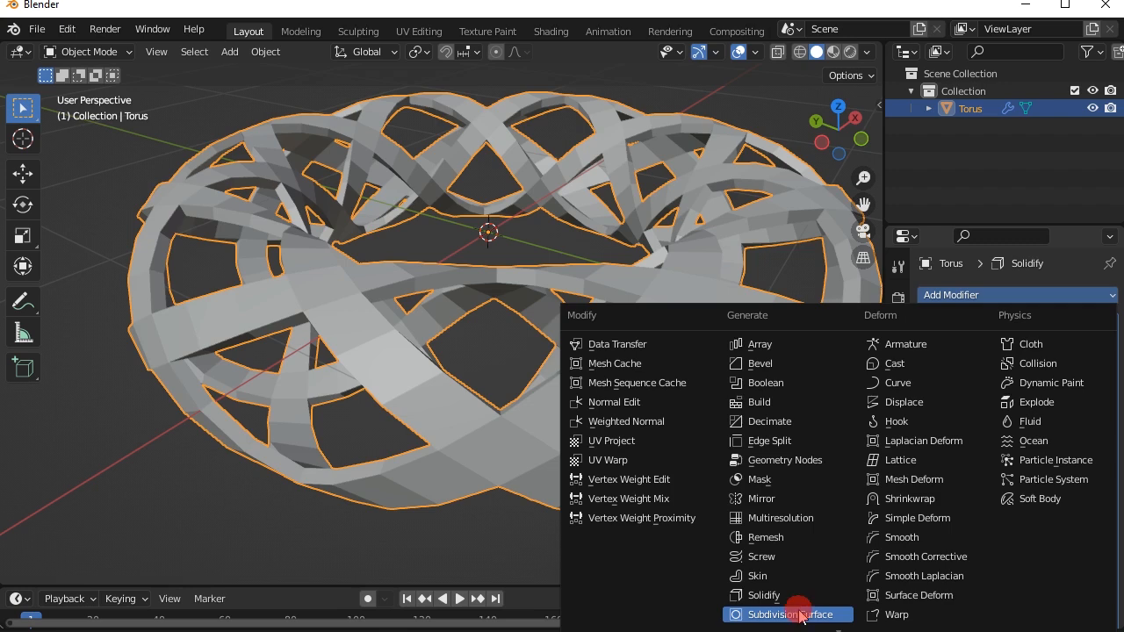
scroll(1040, 419, down, 11)
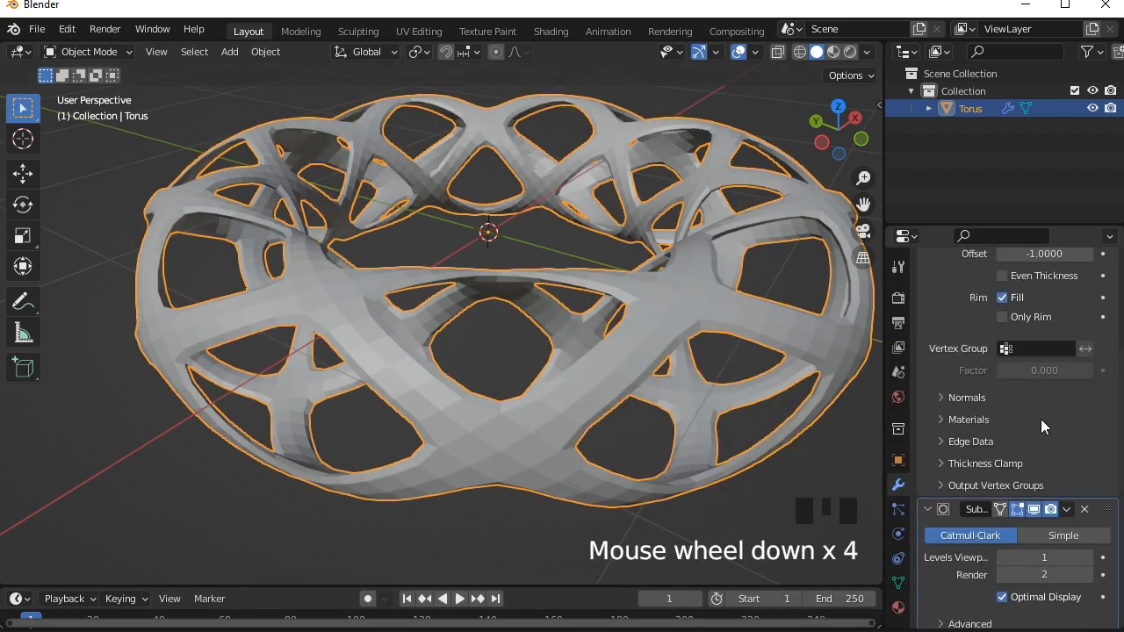
click(1088, 550)
click(1088, 551)
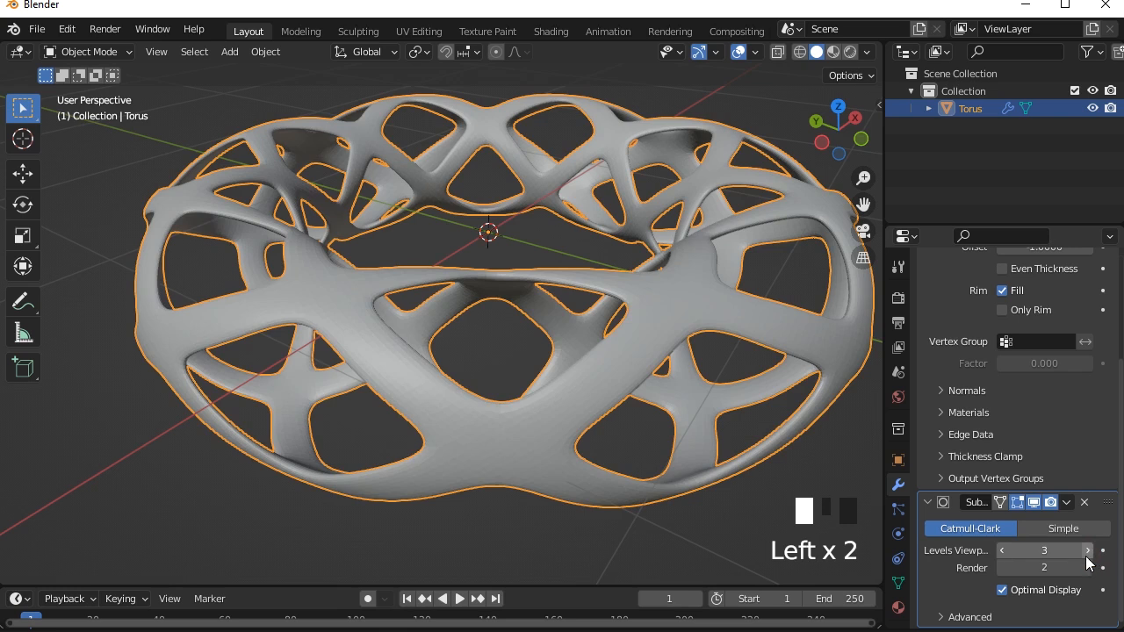
- Set the Solidify modifier's thickness on the torus lattice to 0.06 m
scroll(1019, 326, up, 3)
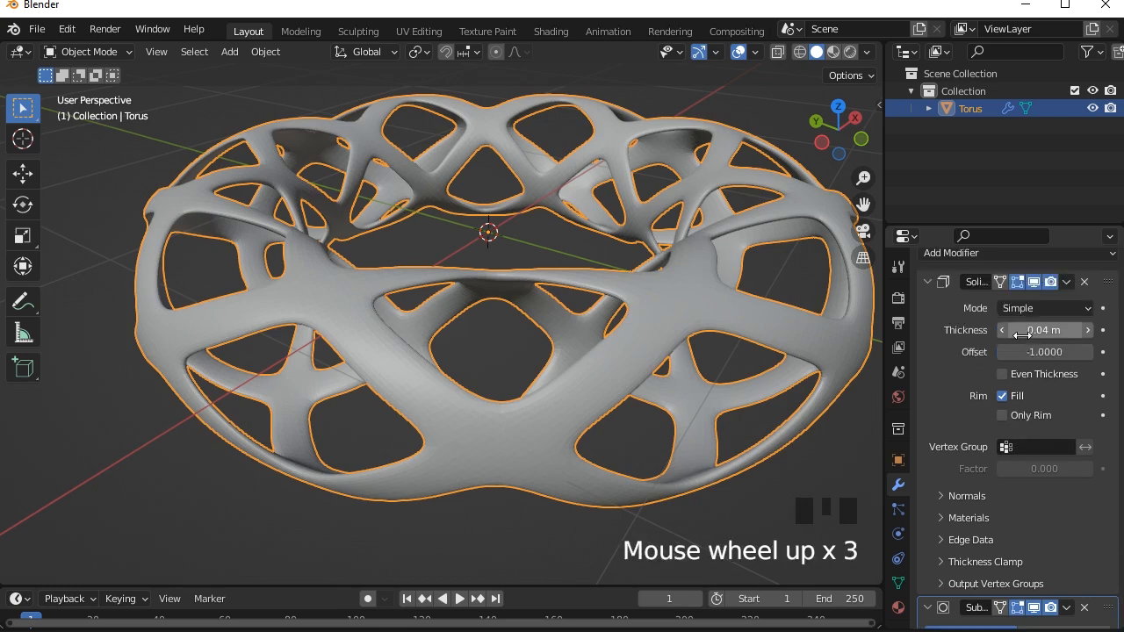
click(1089, 330)
click(1089, 330)
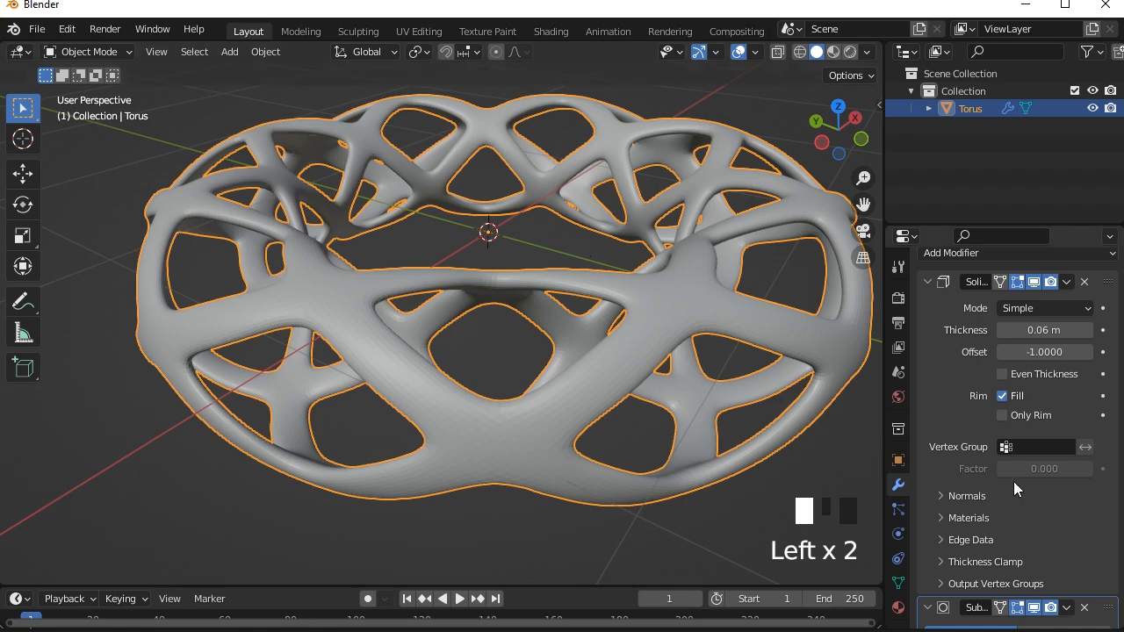
- Apply Shade Smooth to the torus lattice and deselect it
click(586, 289)
right_click(495, 290)
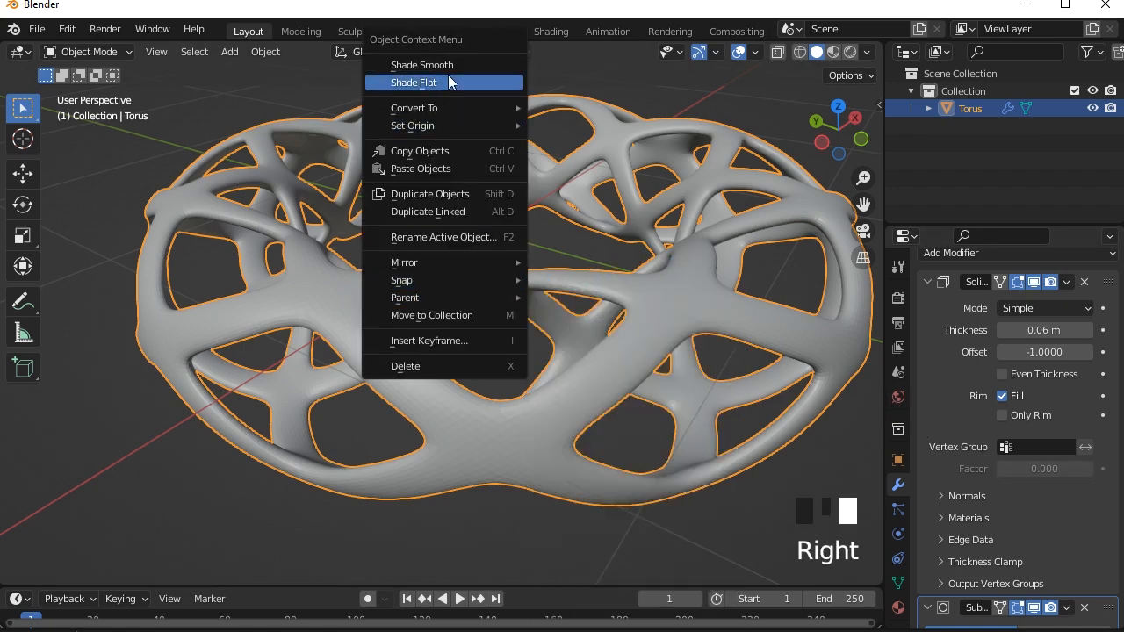
click(448, 64)
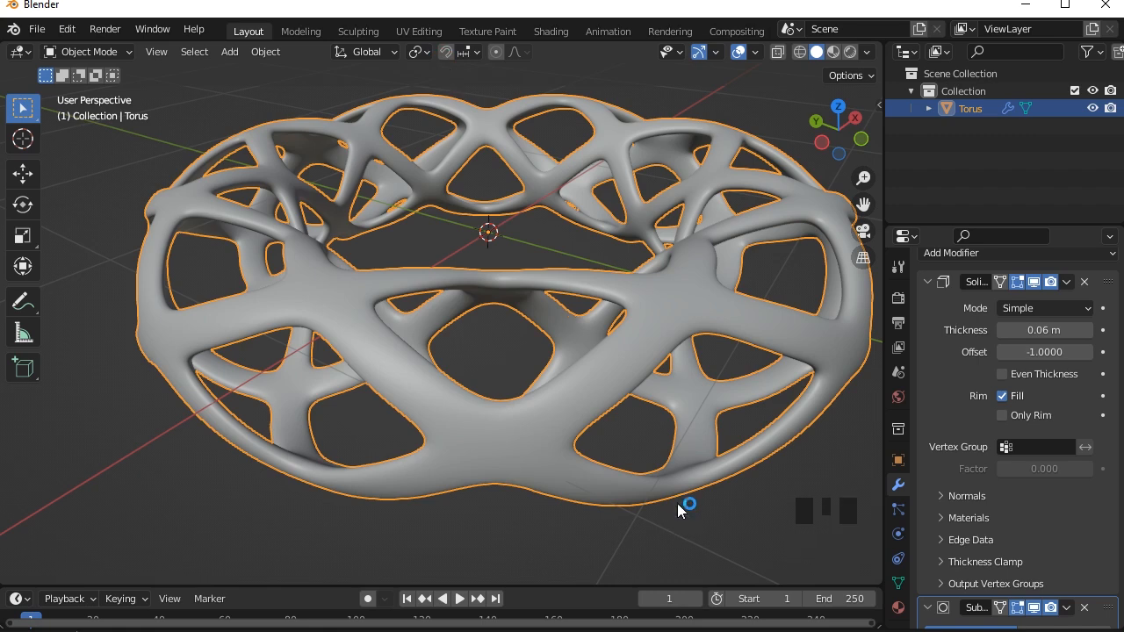
middle_drag(677, 504, 581, 390)
scroll(580, 390, down, 2)
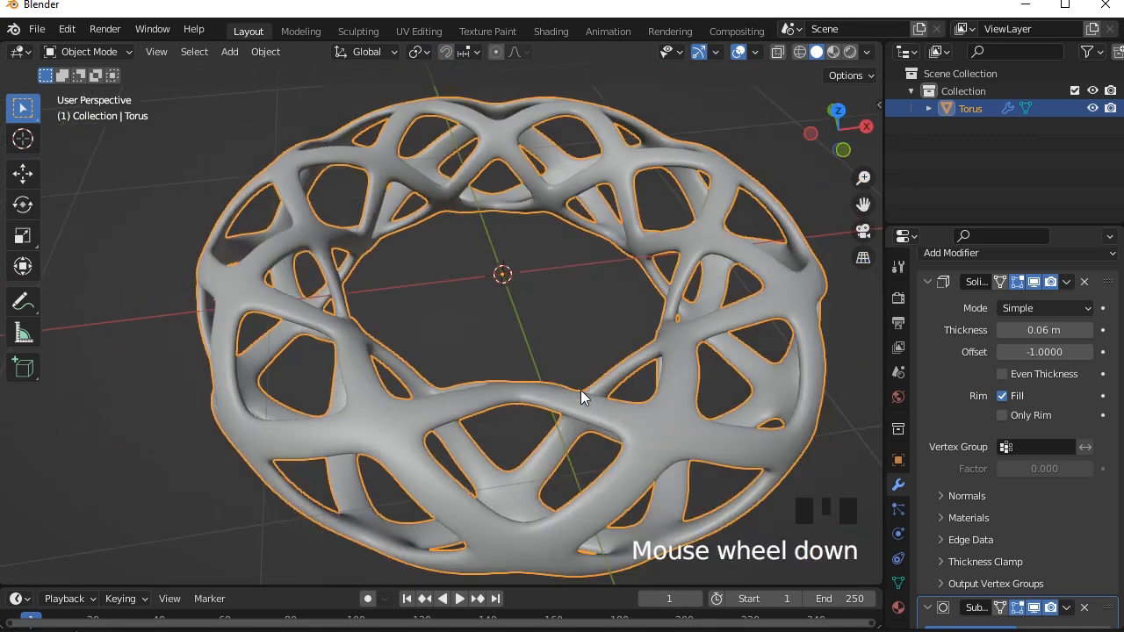
scroll(581, 390, down, 1)
click(189, 119)
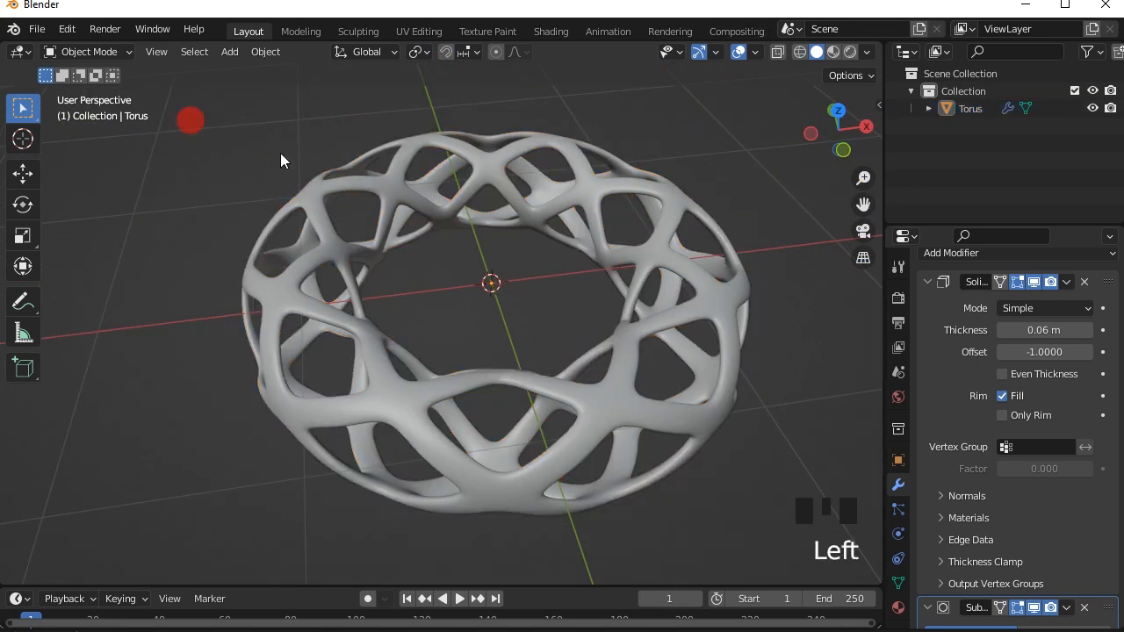
- Enlarge the timeline area, turn it into an Asset Browser and show the User Library assets
drag(552, 587, 572, 460)
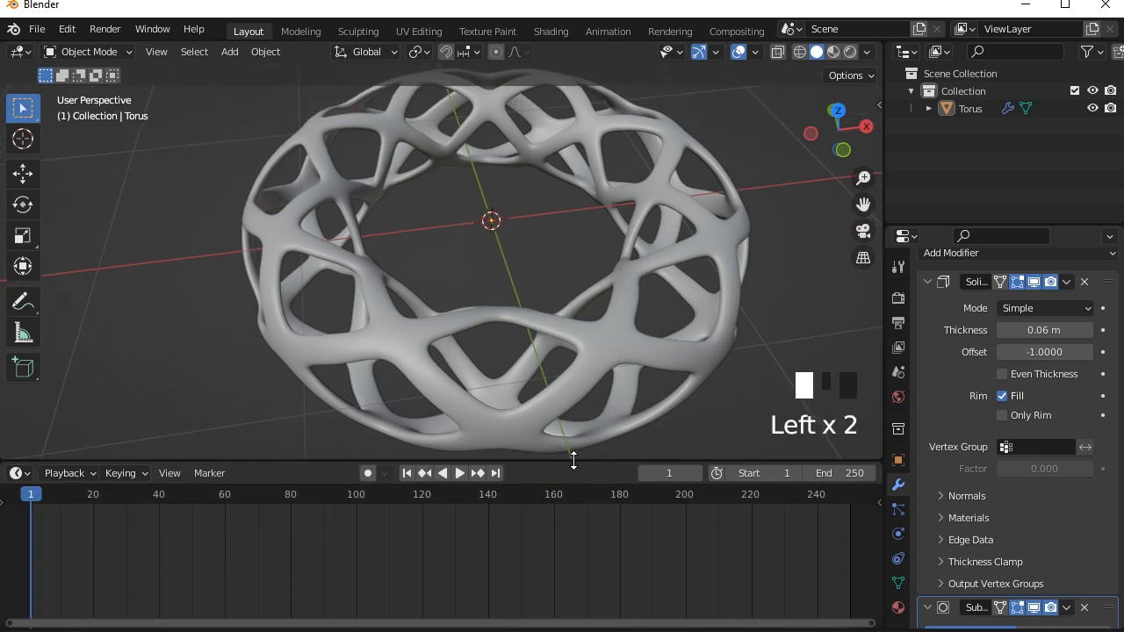
click(17, 472)
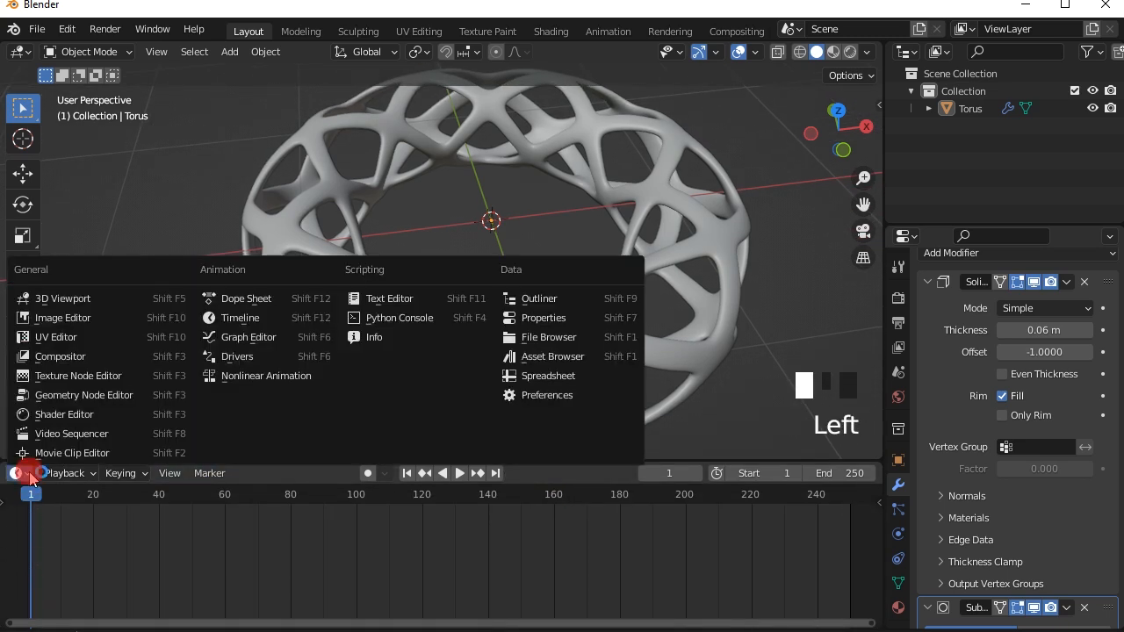
click(609, 360)
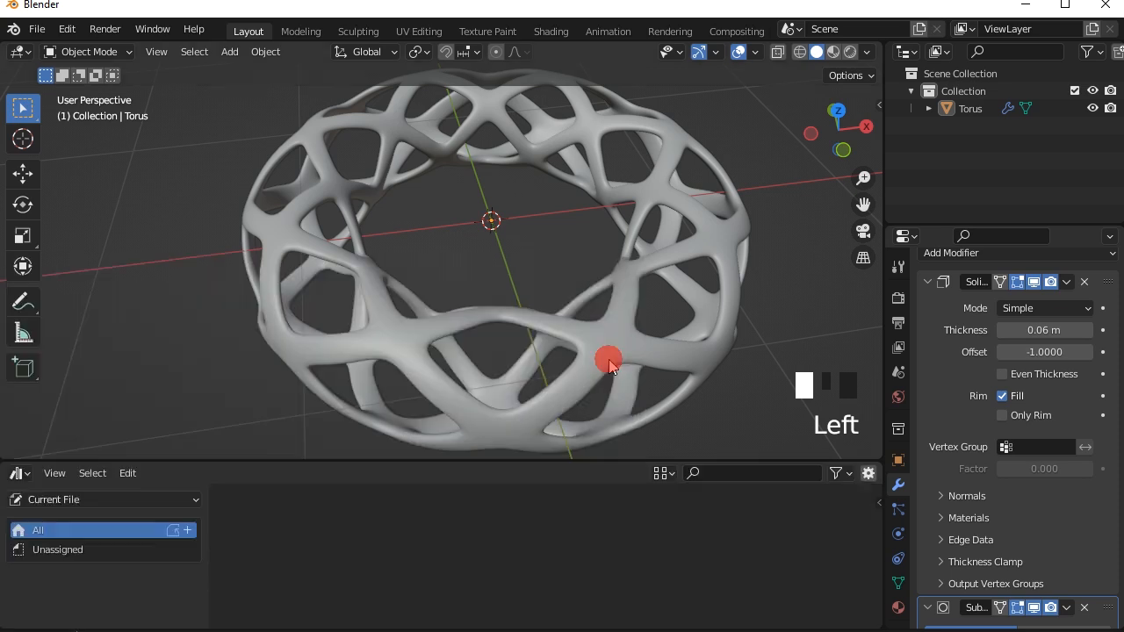
click(131, 499)
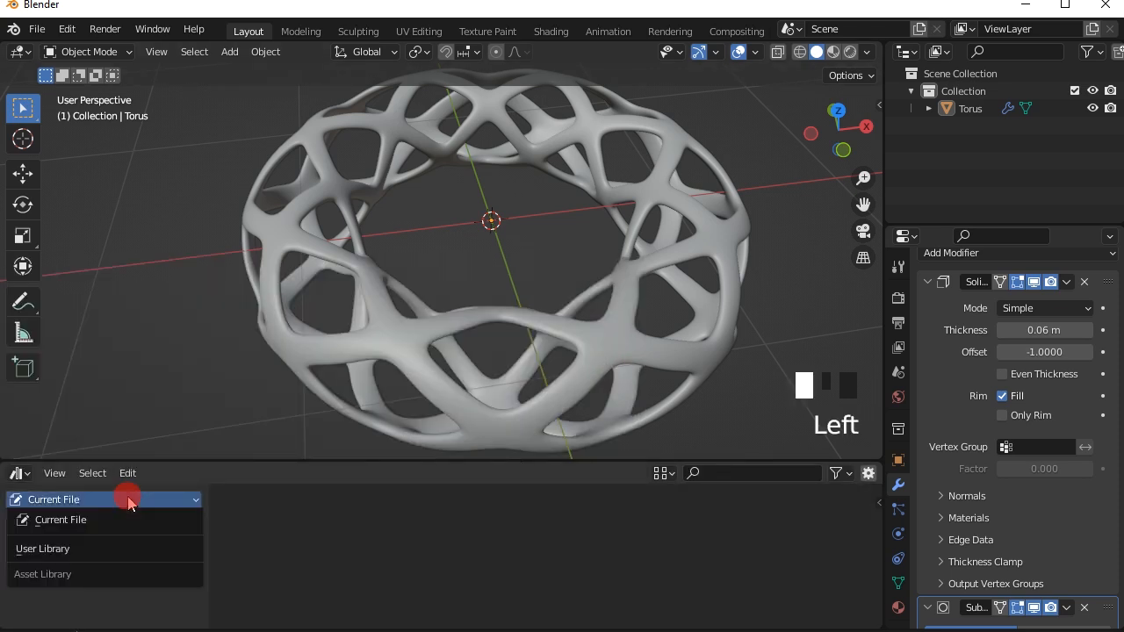
click(104, 549)
drag(737, 463, 743, 409)
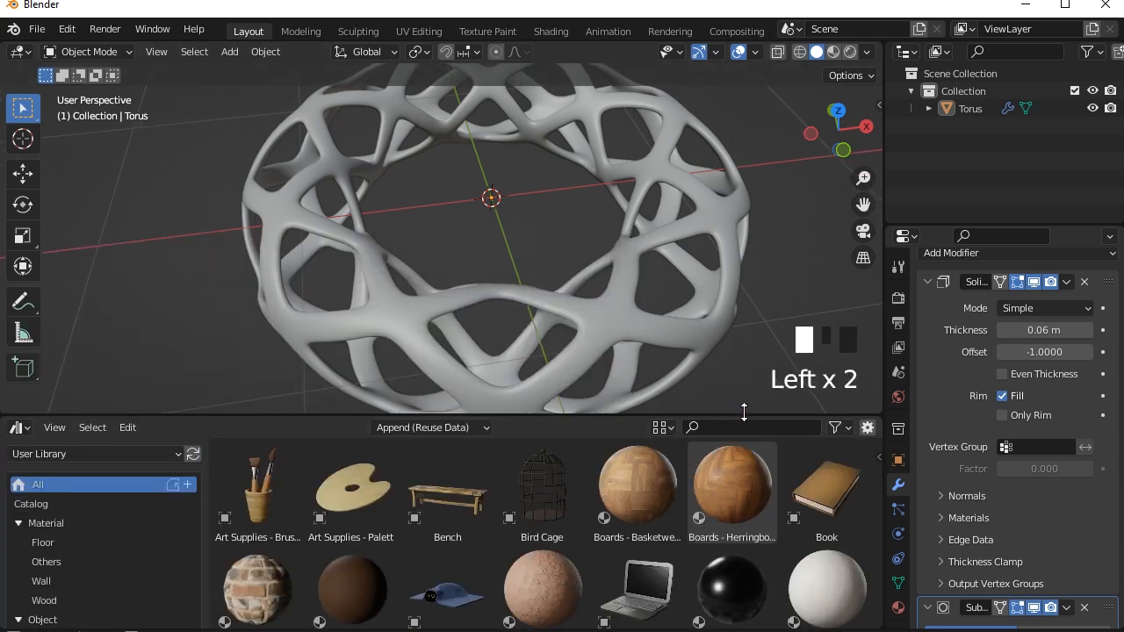
- Assign the Metal material from the User Library to the torus and collapse the Asset Browser area
scroll(786, 531, down, 7)
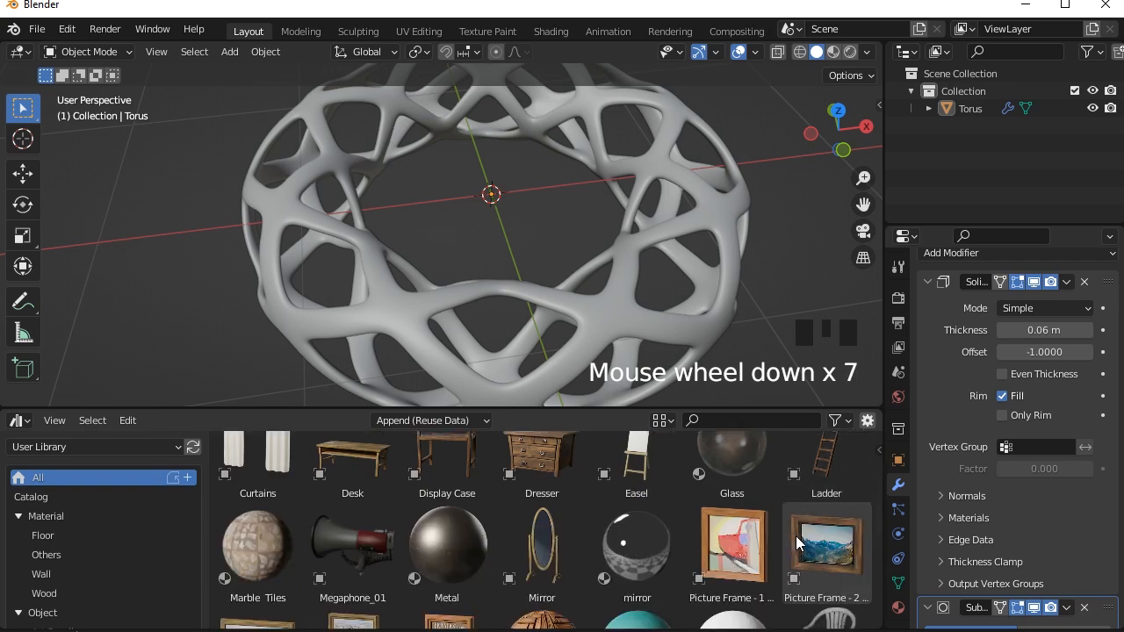
click(455, 552)
drag(455, 552, 592, 330)
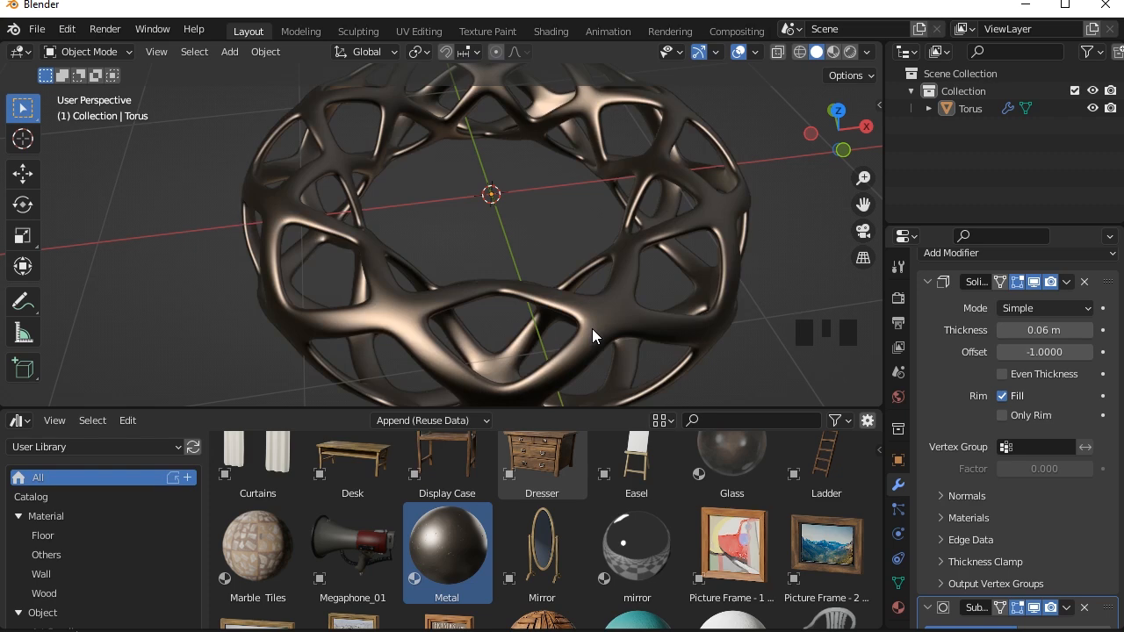
drag(591, 409, 572, 597)
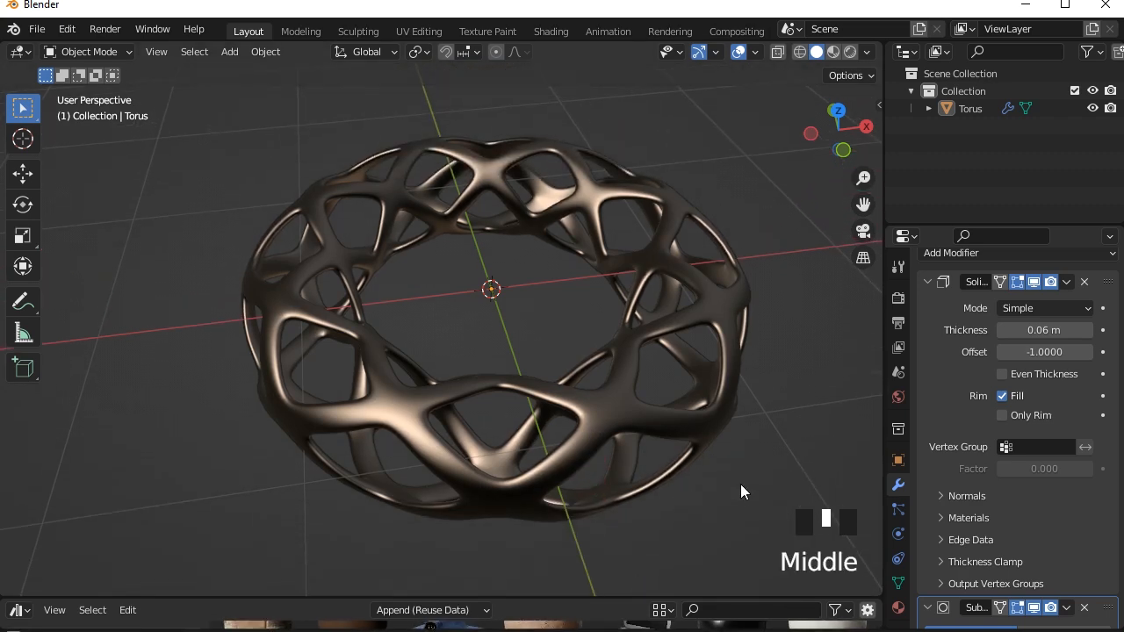
- Switch the viewport to Material Preview shading and show the torus's Metal material settings
middle_drag(741, 484, 557, 431)
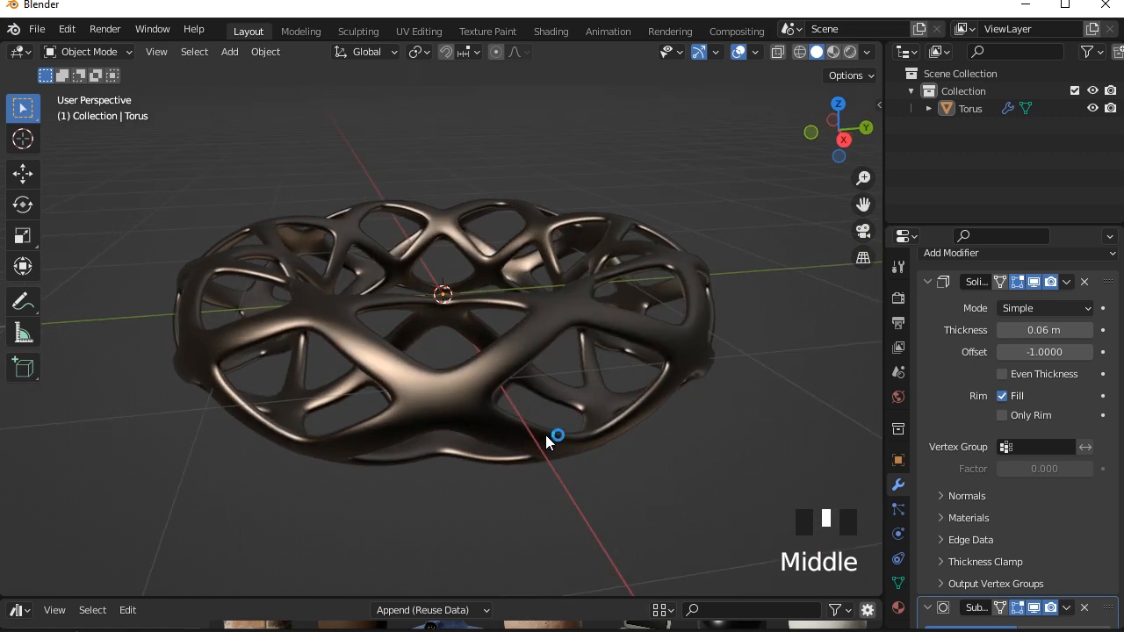
click(834, 53)
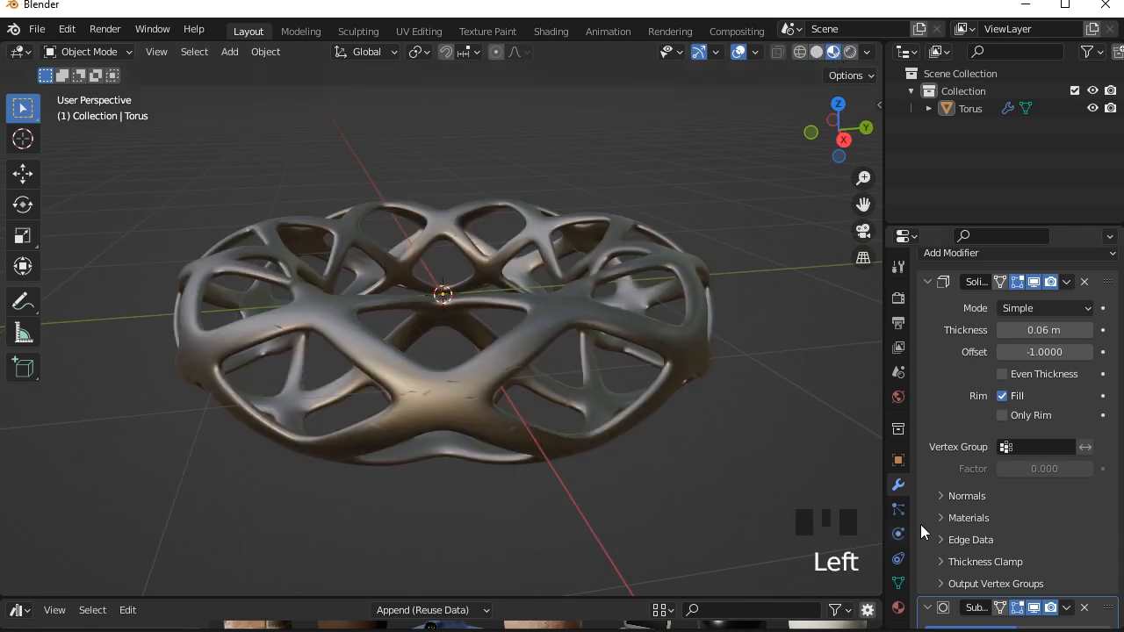
click(898, 608)
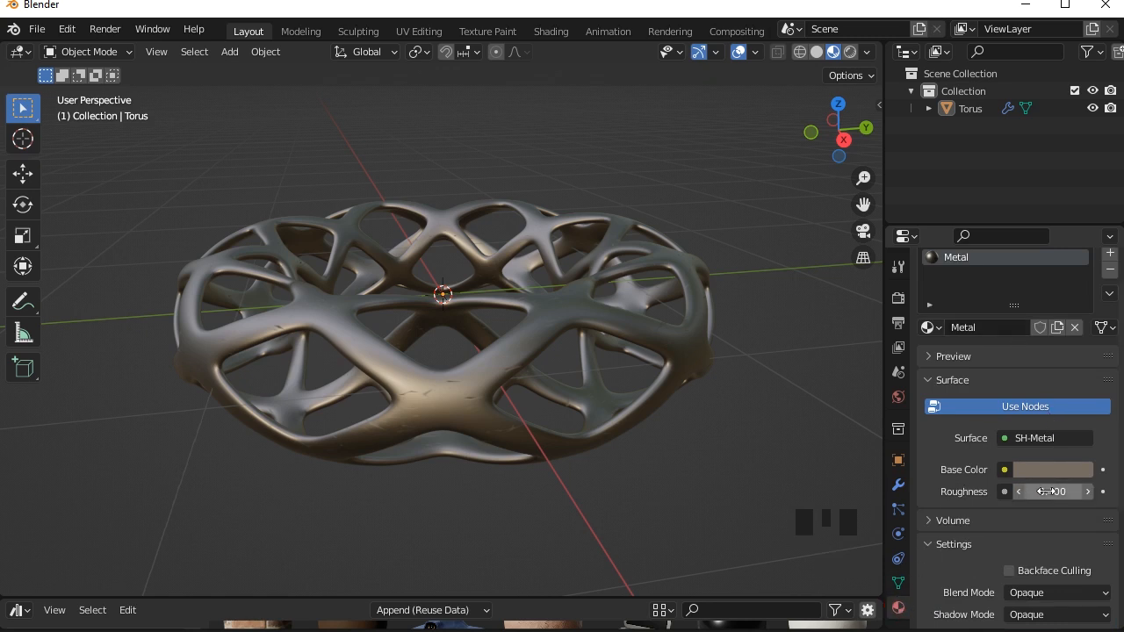
click(1047, 477)
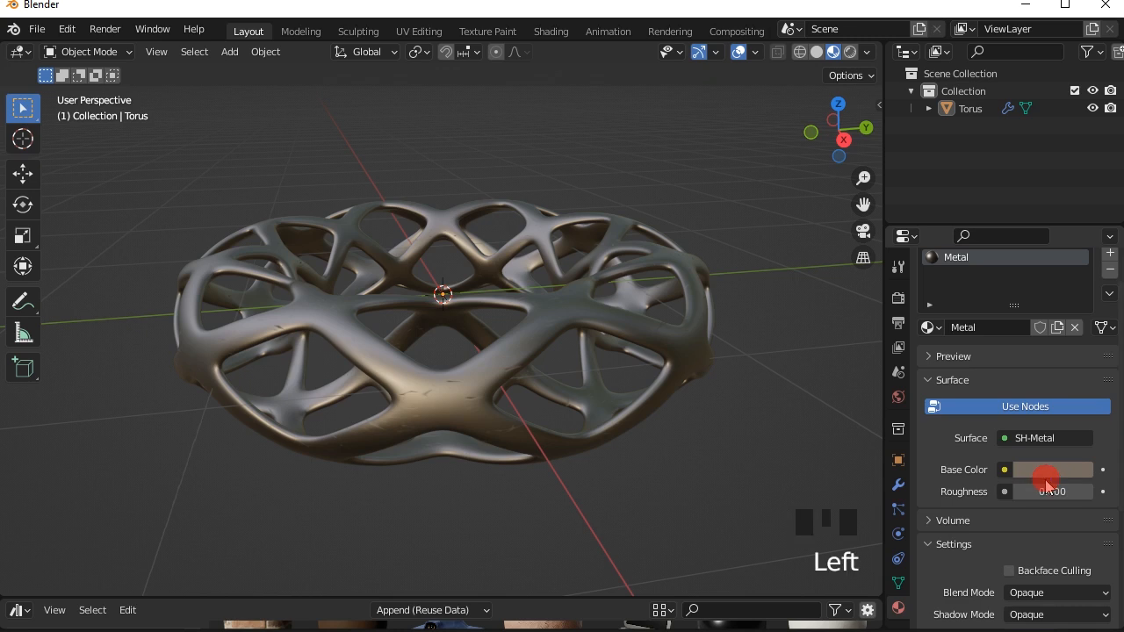
middle_drag(551, 366, 549, 439)
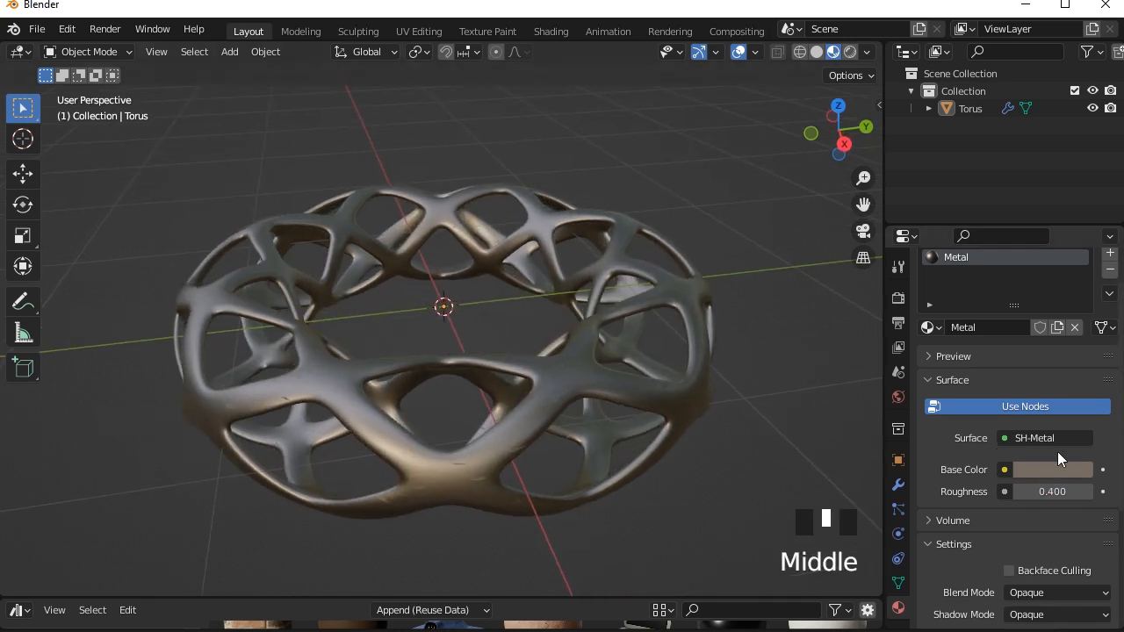
- Set the Metal material's base color to a copper tone with hue 0.052, saturation 0.679 and value 0.467
click(1056, 470)
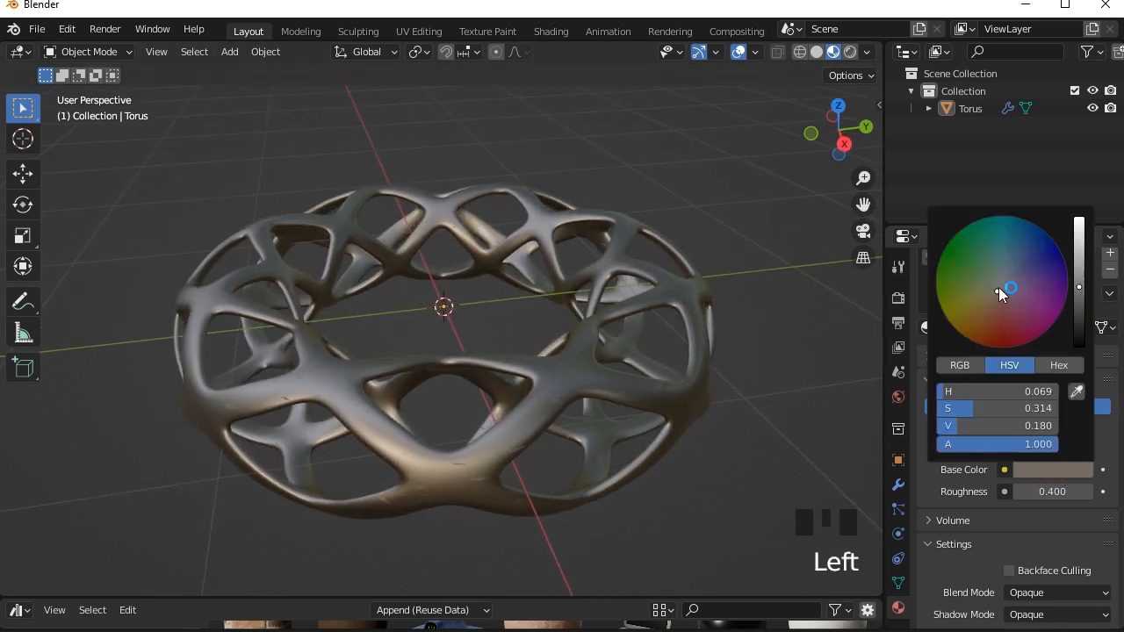
drag(1079, 291, 1079, 275)
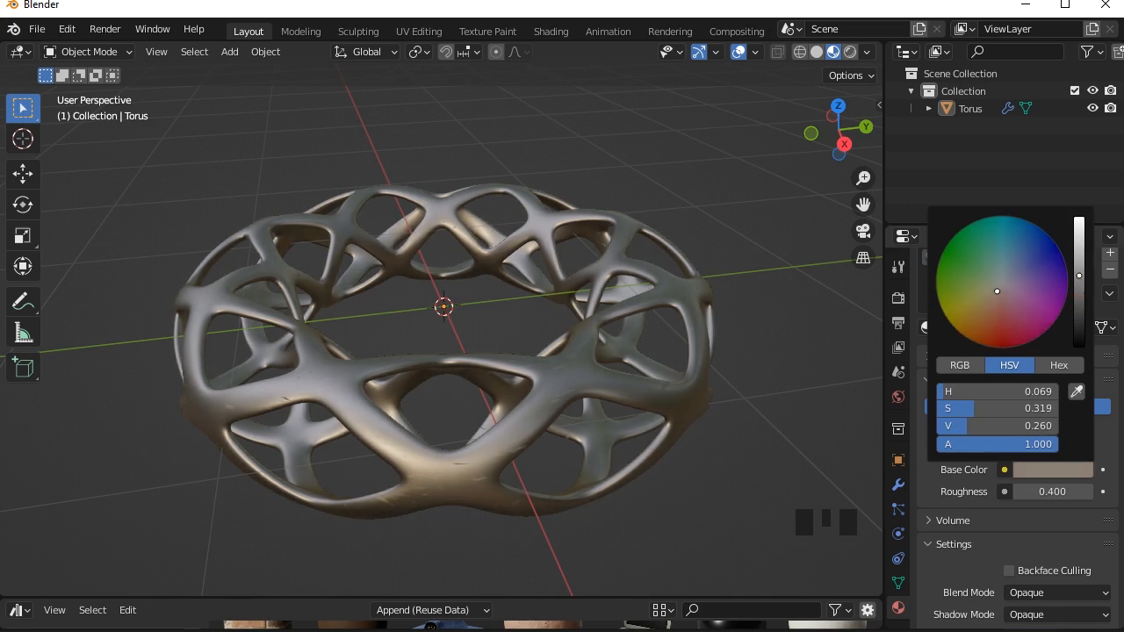
mouse_move(997, 291)
mouse_down()
mouse_move(966, 308)
mouse_move(984, 284)
mouse_move(1012, 312)
mouse_move(1054, 305)
mouse_move(1056, 283)
mouse_move(1015, 227)
mouse_move(975, 310)
mouse_move(978, 292)
mouse_up()
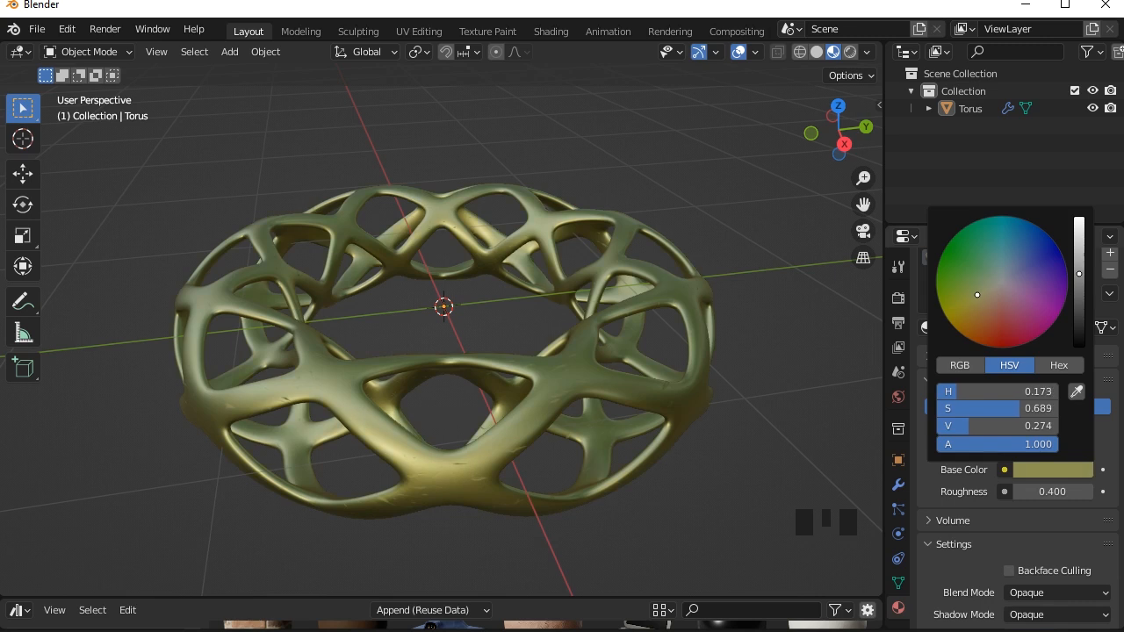
drag(978, 295, 992, 307)
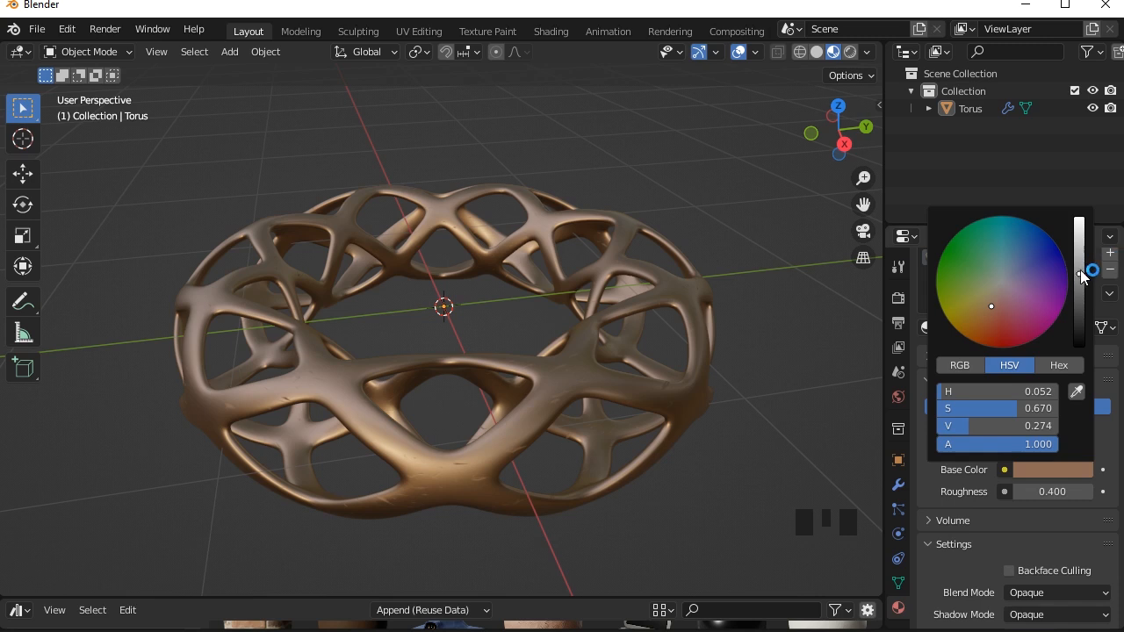
drag(1080, 274, 1080, 254)
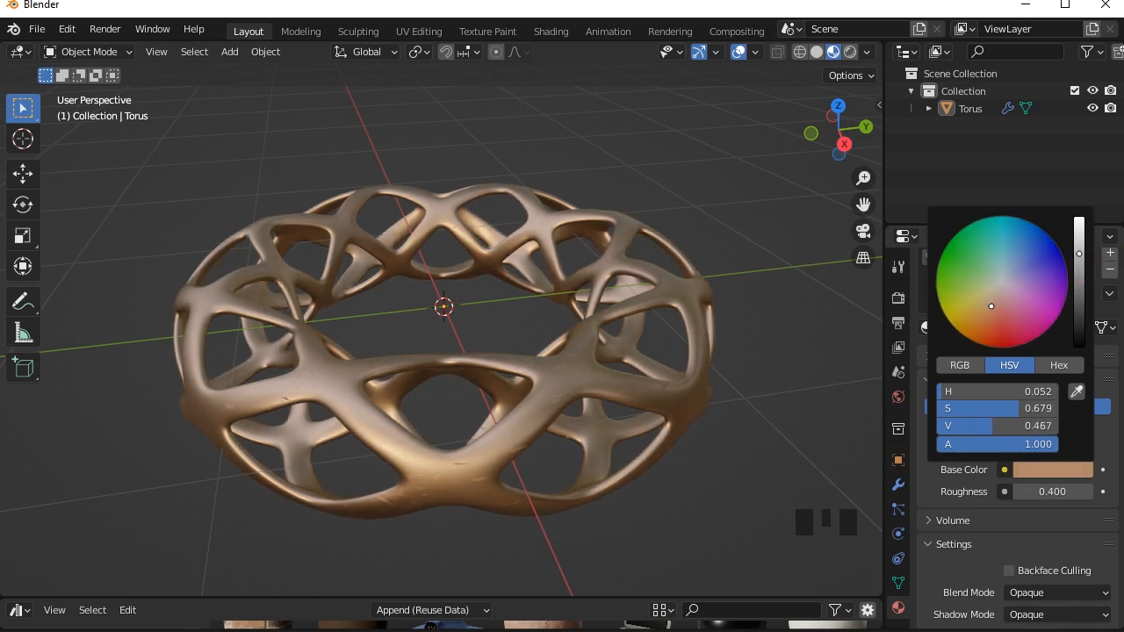
click(835, 299)
- Examine the recolored metal torus from above, from the side and from farther away
scroll(417, 229, down, 5)
middle_drag(417, 230, 509, 376)
scroll(452, 420, up, 3)
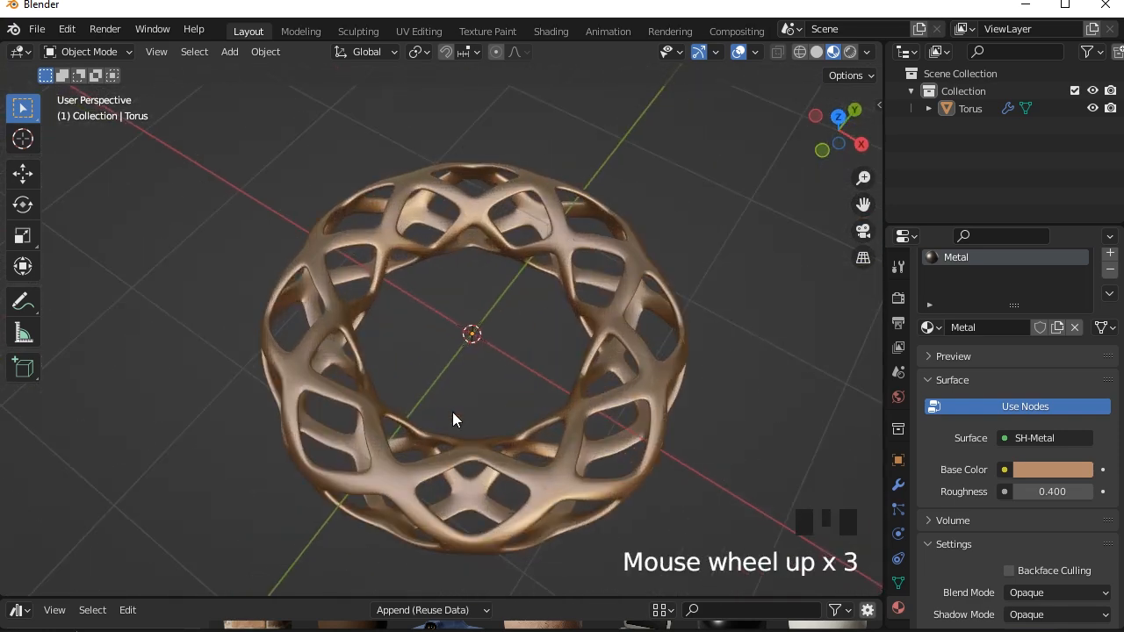
mouse_move(550, 468)
middle_down()
mouse_move(606, 360)
mouse_move(703, 352)
mouse_move(609, 364)
mouse_move(578, 408)
mouse_move(615, 409)
middle_up()
scroll(692, 346, down, 2)
click(685, 341)
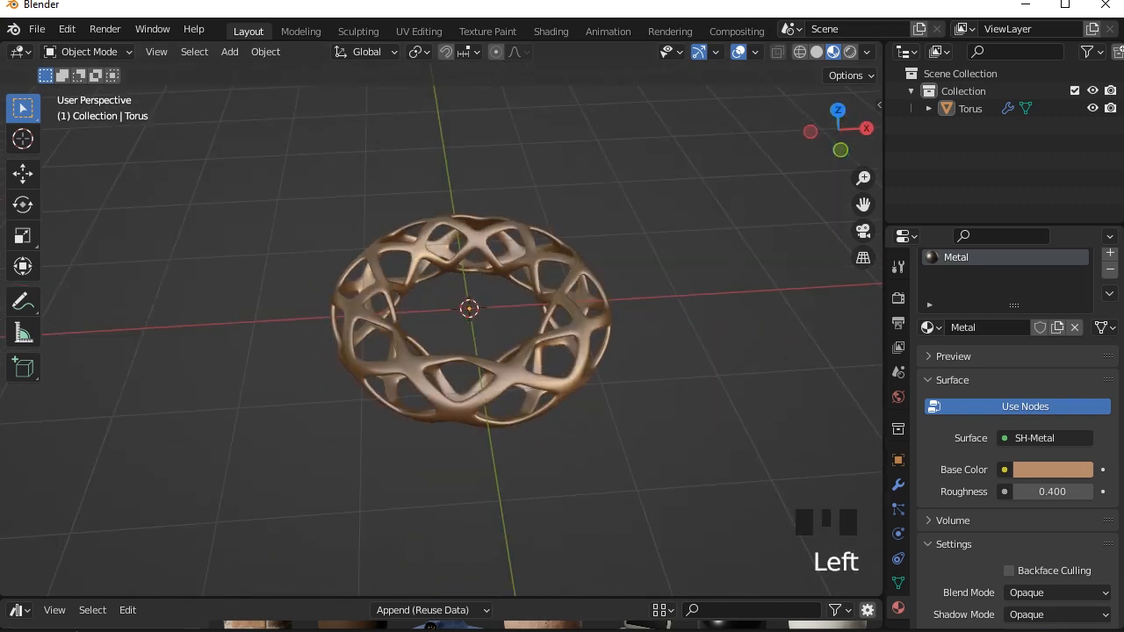
click(700, 426)
scroll(697, 421, down, 2)
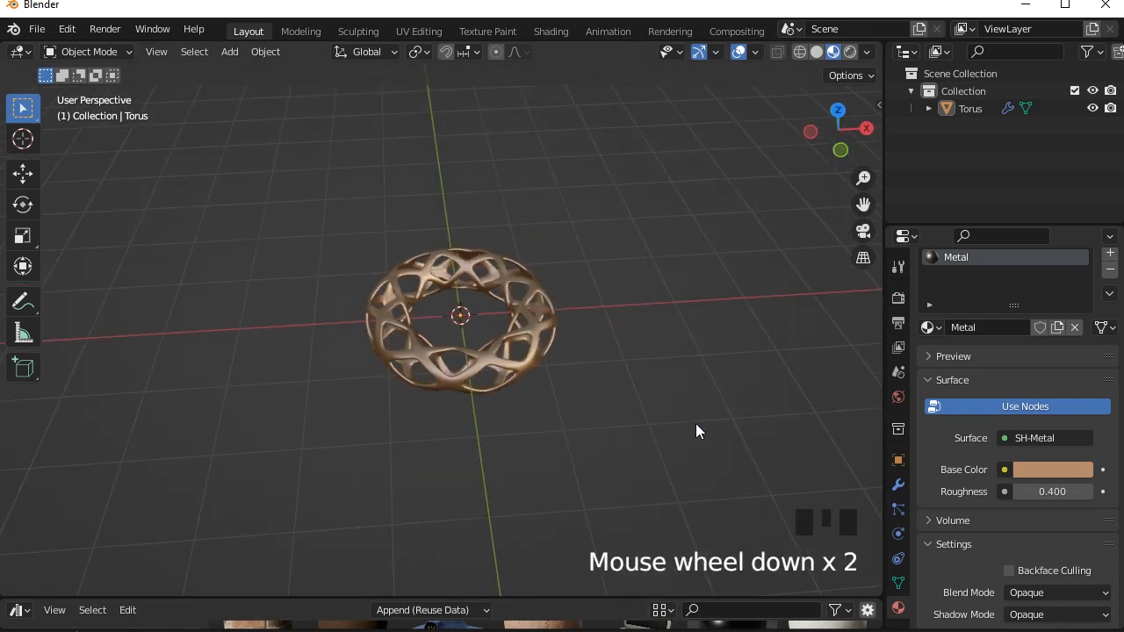
scroll(696, 423, down, 2)
middle_drag(695, 423, 409, 259)
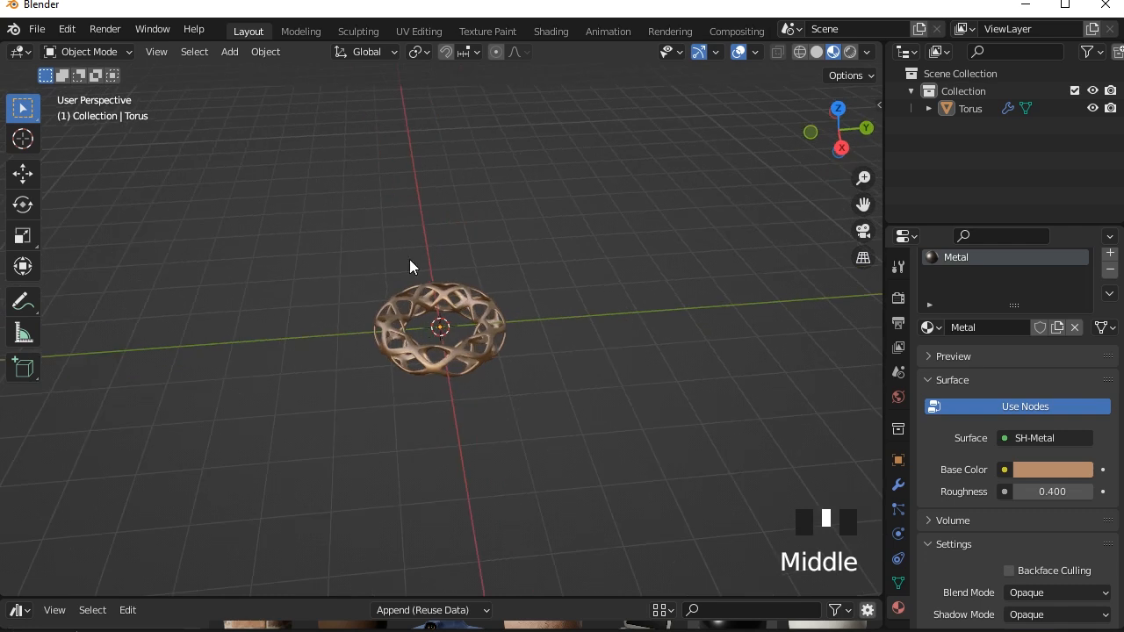
- Add a plane mesh at the origin and scale it by about 6.18 as a floor under the torus
click(229, 51)
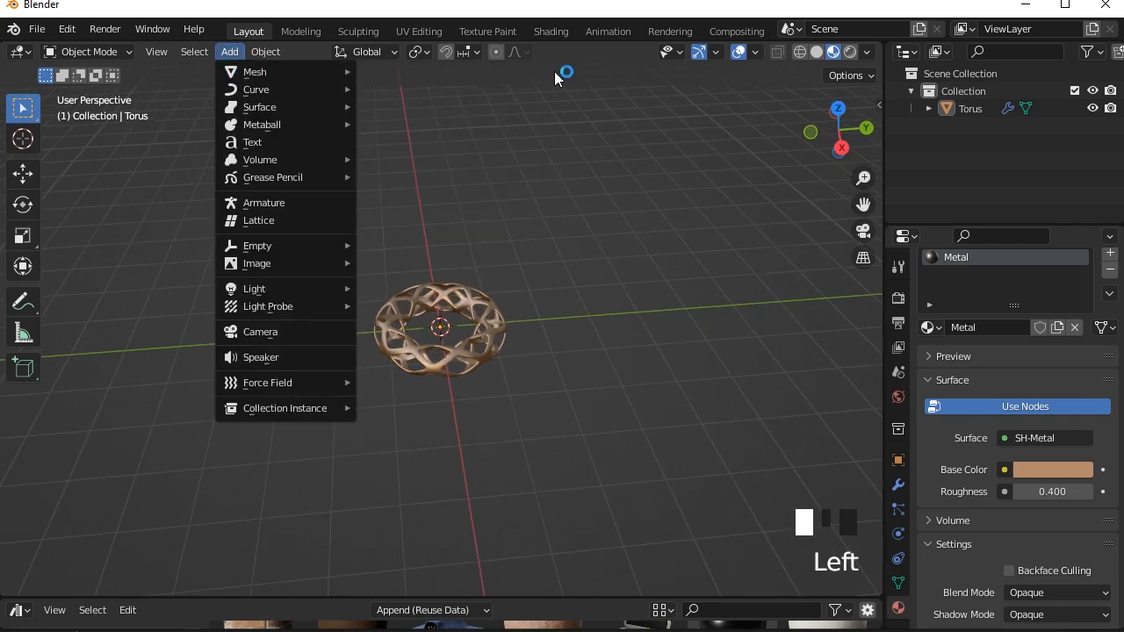
mouse_move(334, 81)
click(399, 73)
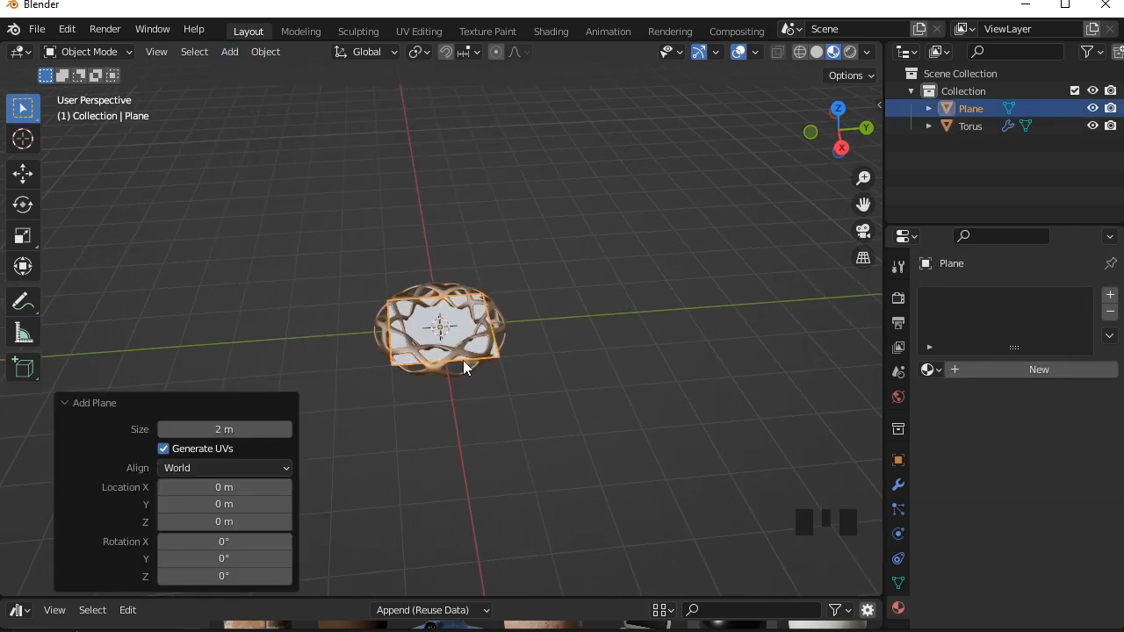
key(s)
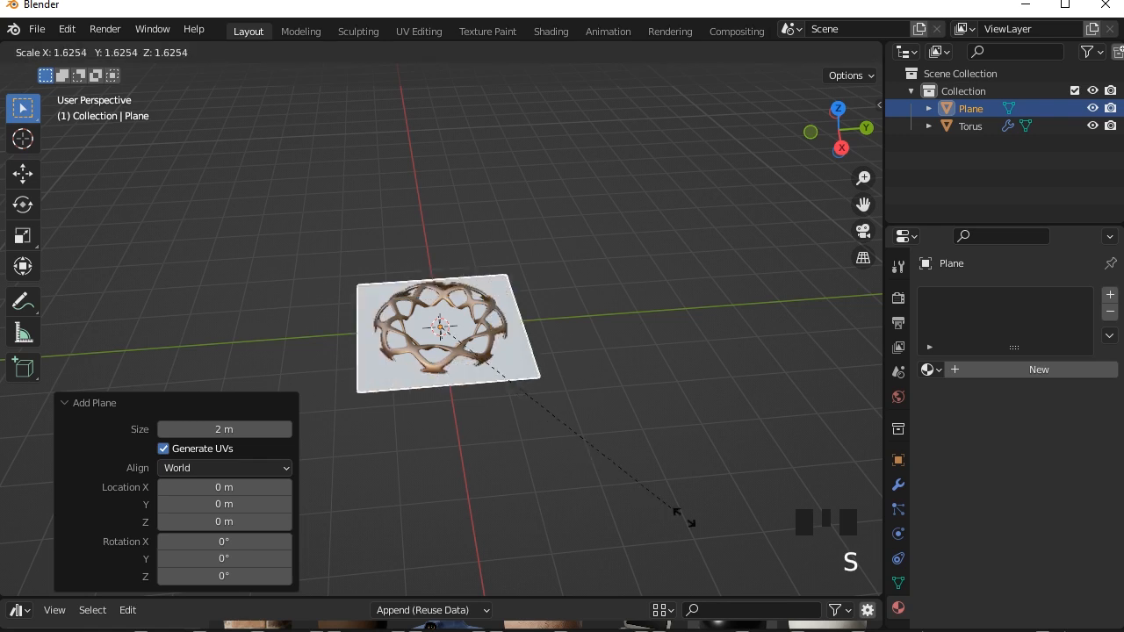
click(558, 353)
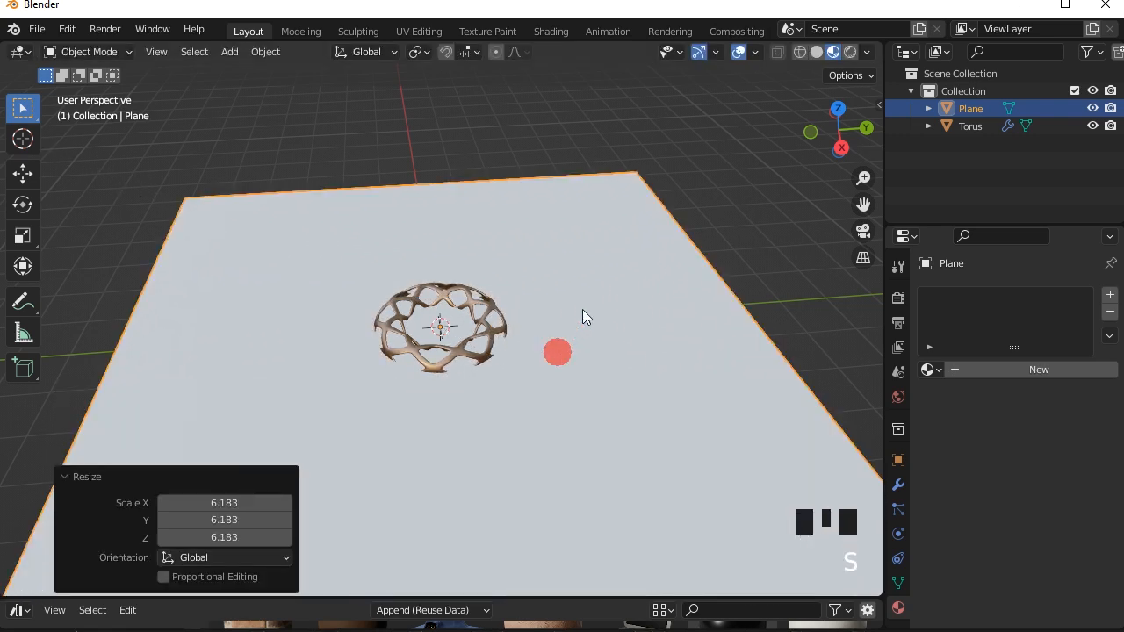
- Move the torus up along the Z axis so that it sits on top of the plane
scroll(589, 266, up, 2)
click(437, 274)
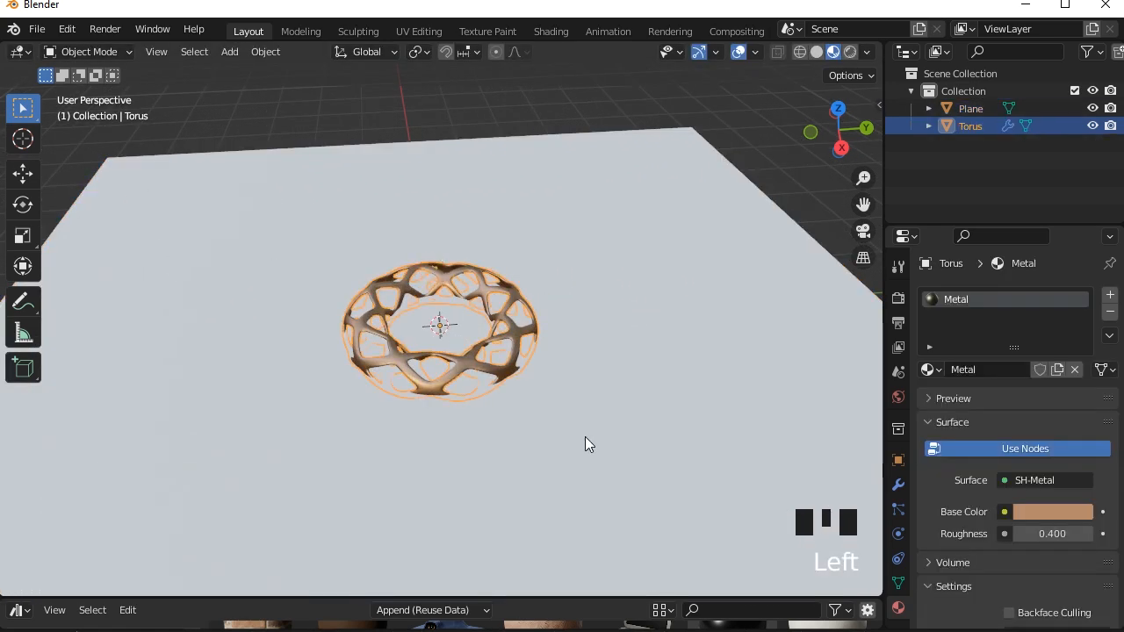
middle_drag(585, 437, 549, 394)
click(24, 174)
drag(425, 249, 441, 227)
- Extrude two adjacent edges of the floor plane upward along Z to form two backdrop walls behind the torus
click(565, 280)
click(816, 52)
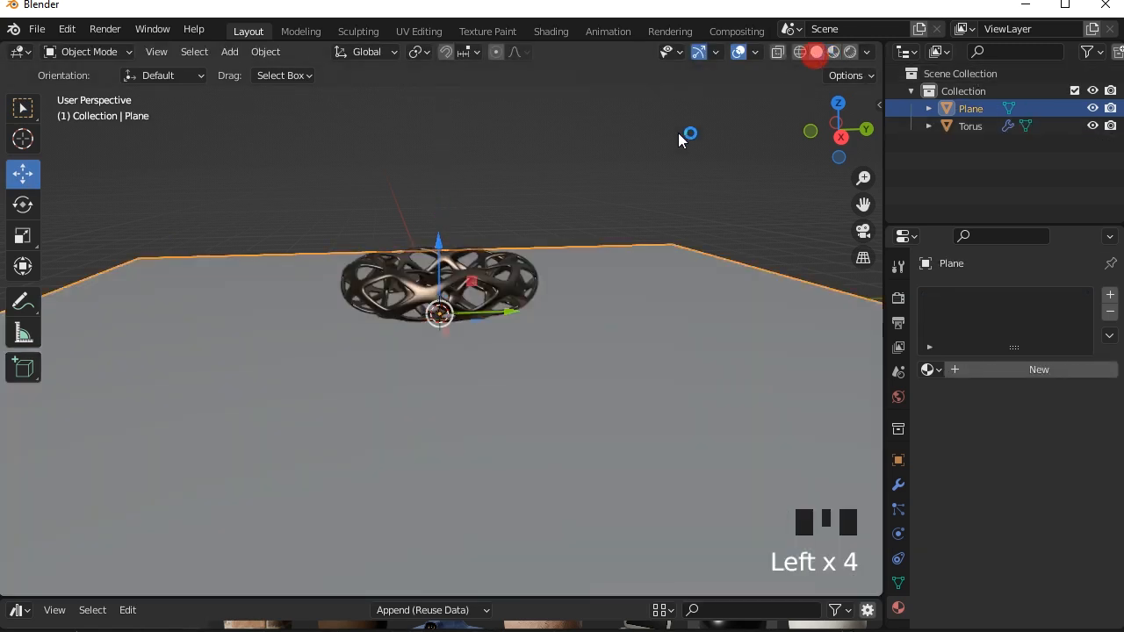
drag(88, 53, 88, 90)
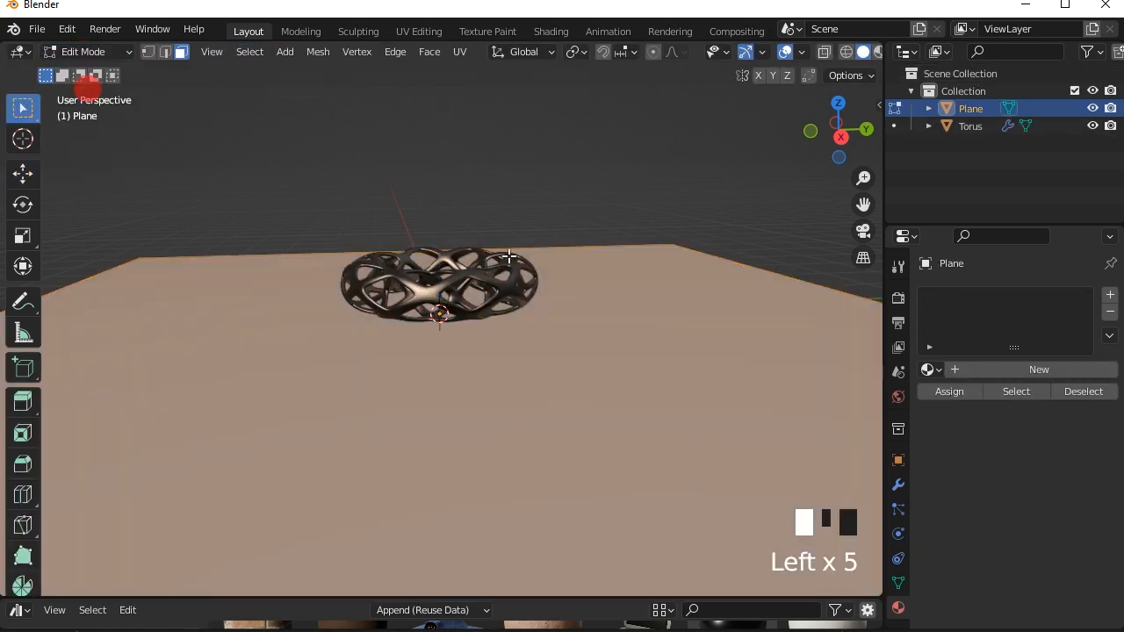
middle_drag(562, 220, 595, 339)
click(165, 52)
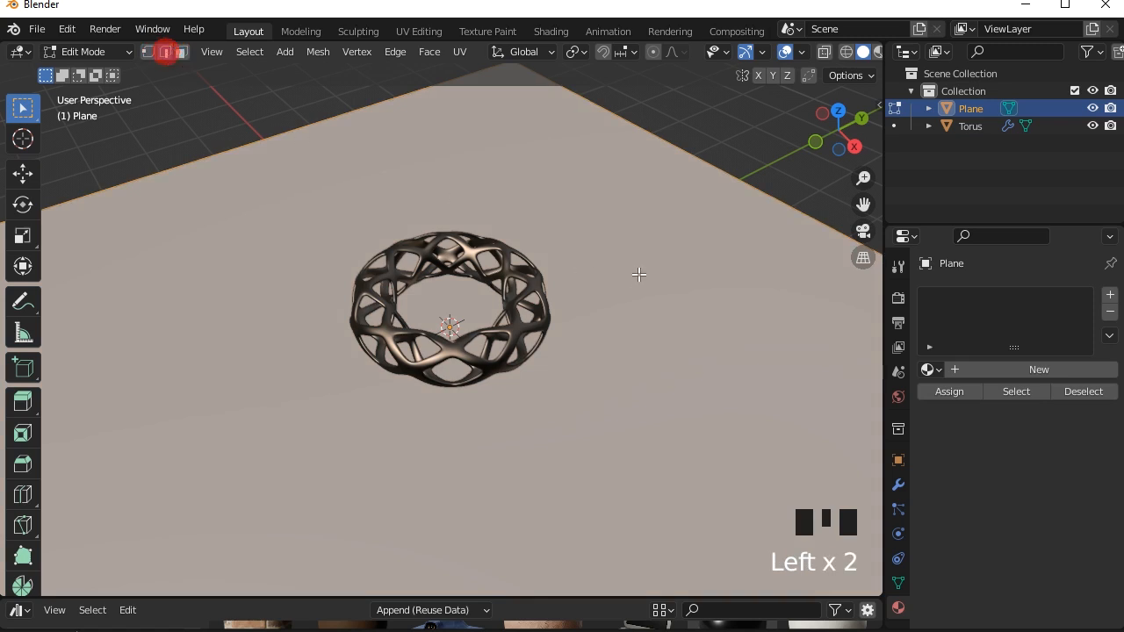
scroll(597, 148, down, 2)
drag(526, 118, 389, 157)
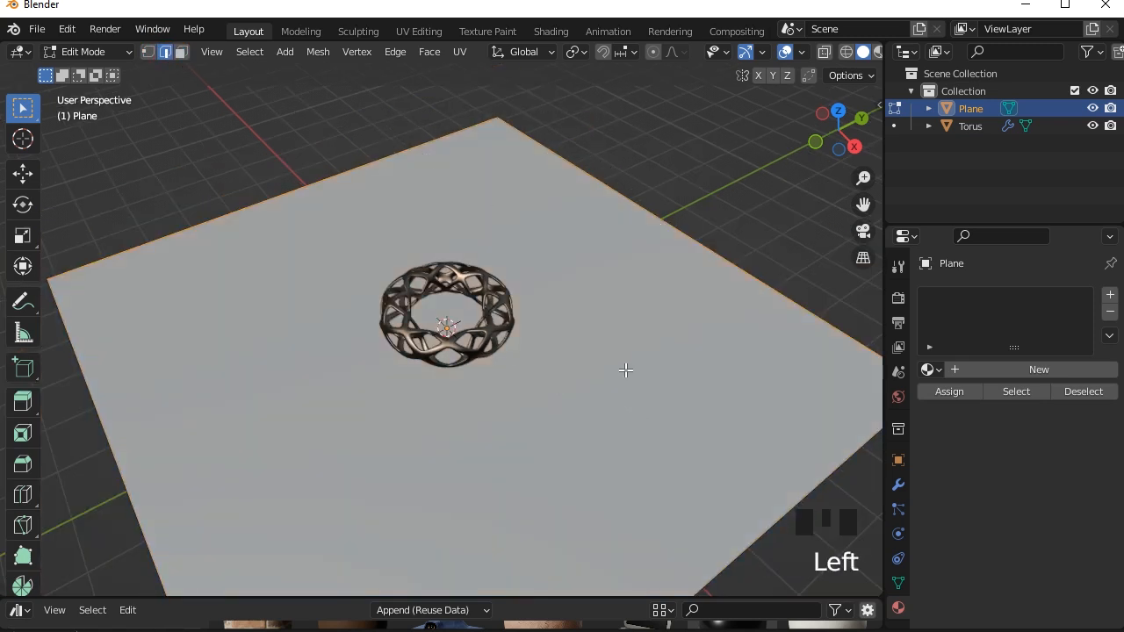
mouse_move(626, 370)
middle_down()
mouse_move(639, 321)
mouse_move(613, 373)
middle_up()
key(e)
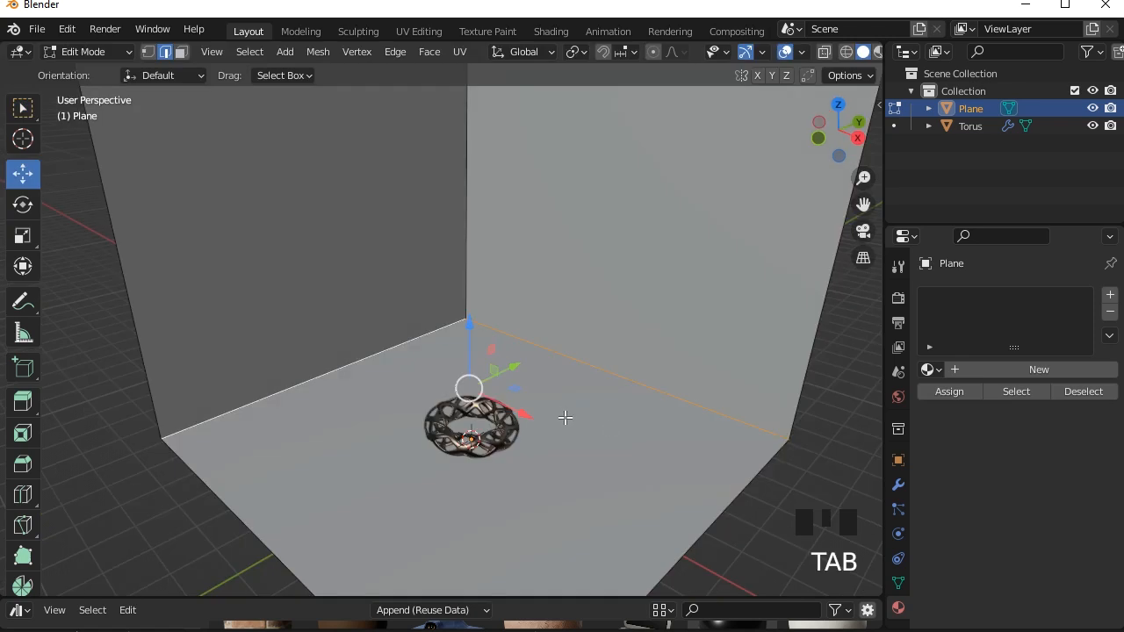
- Bevel the two edges between the floor and the walls with multiple segments to form a wide rounded transition
key(ctrl+b)
scroll(635, 446, up, 4)
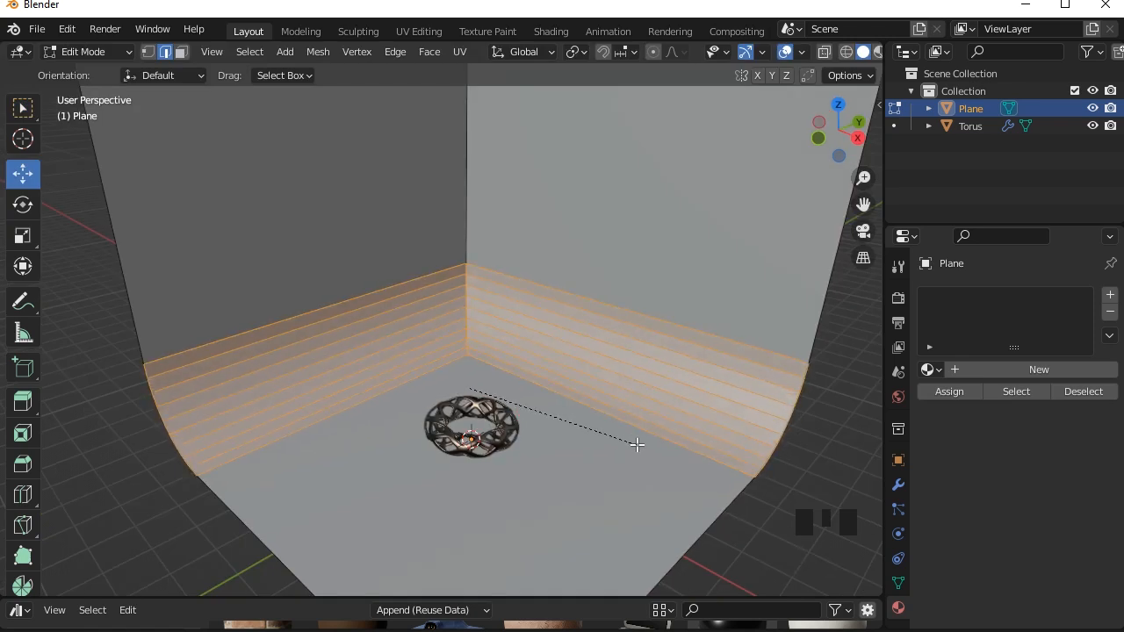
click(636, 445)
key(Tab)
- Shade the backdrop smooth and scale it uniformly by about 1.234
middle_drag(637, 444, 578, 432)
right_click(588, 343)
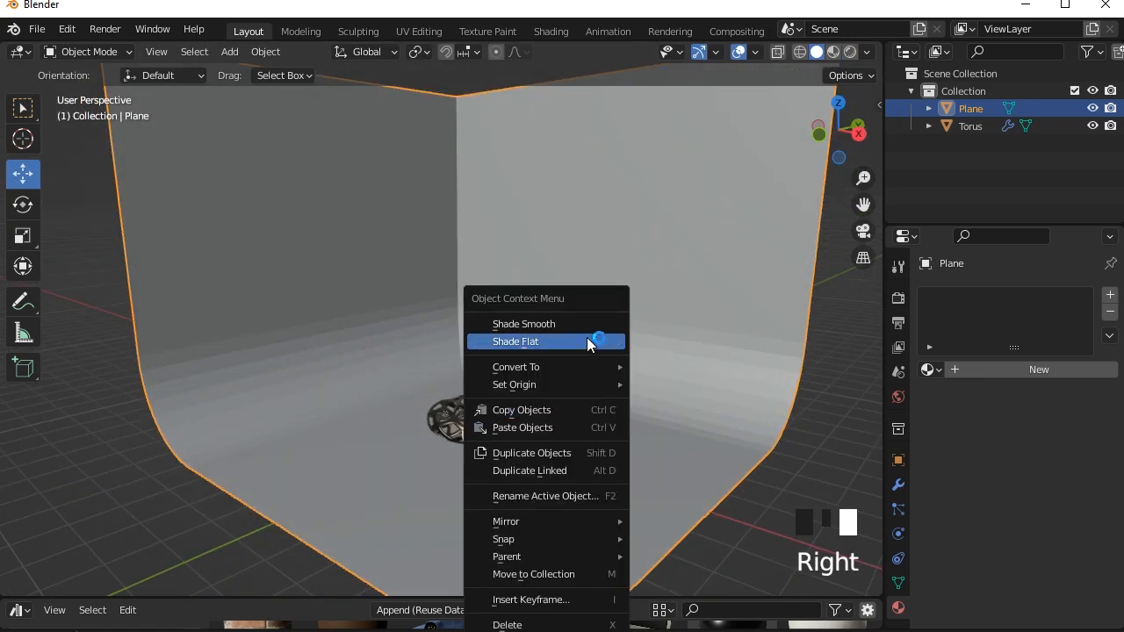
click(588, 343)
scroll(667, 364, down, 4)
key(s)
click(684, 405)
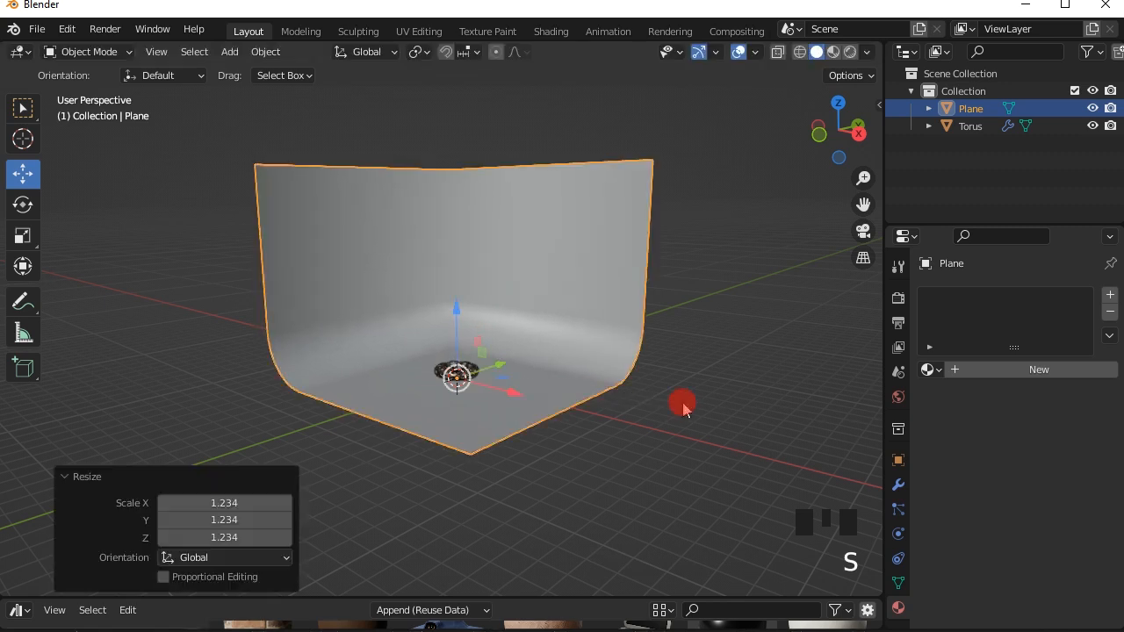
- Nudge the backdrop slightly down along Z and lower the upper edges of both walls to shorten them
drag(456, 312, 459, 308)
click(467, 191)
key(Tab)
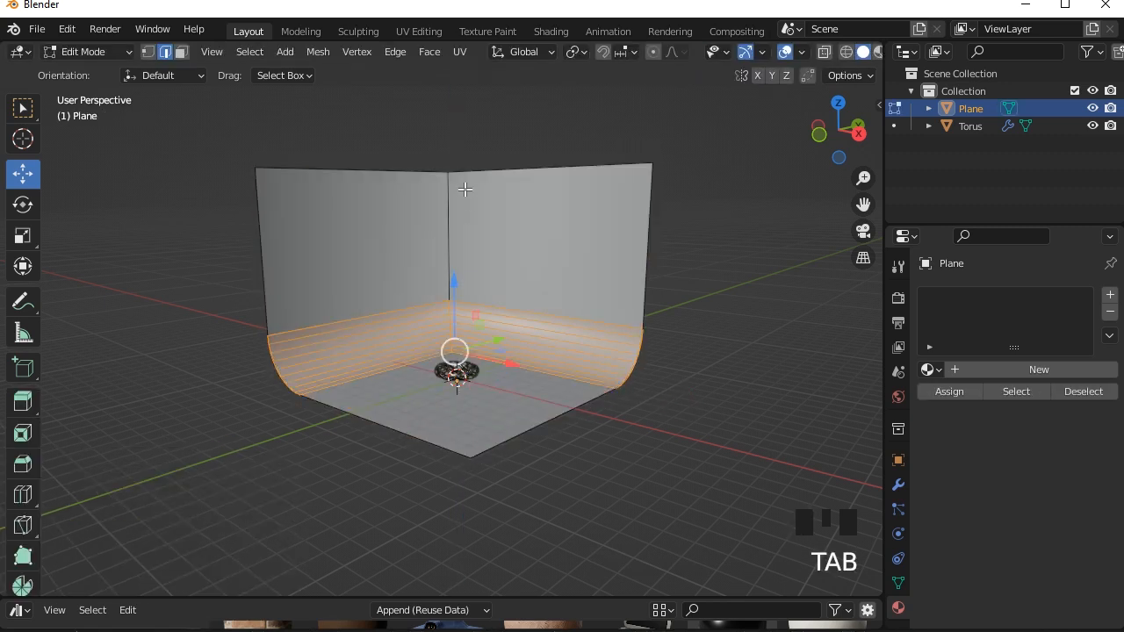
click(514, 163)
shift+click(428, 170)
drag(453, 106, 455, 137)
click(686, 236)
key(Tab)
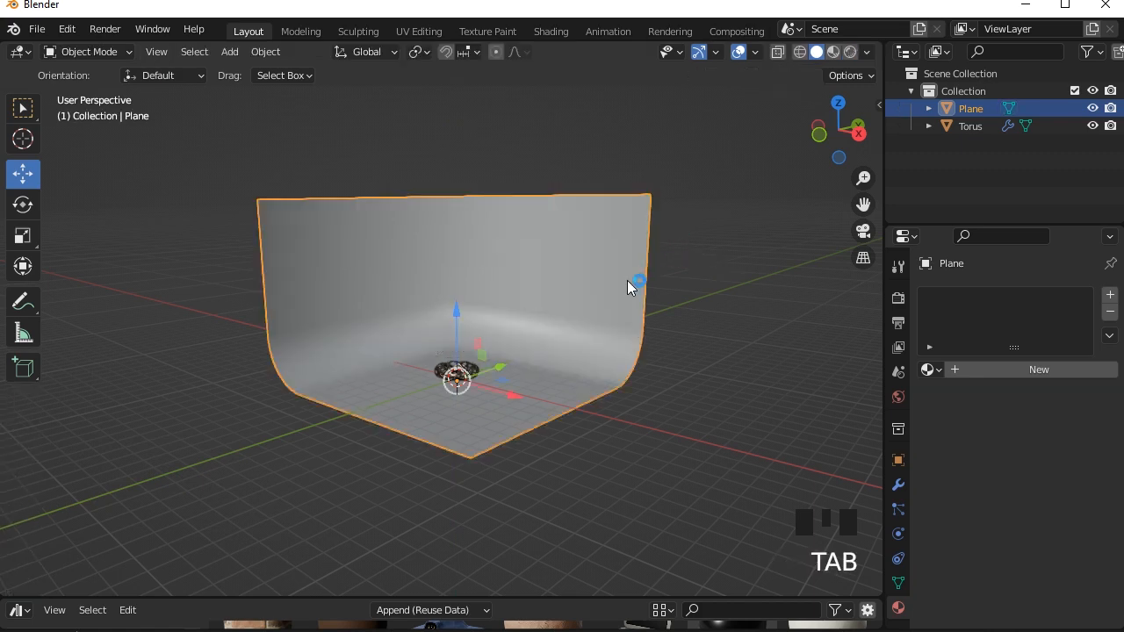
- Add a new material to the backdrop and set its base color to a dark, saturated blue
middle_drag(627, 281, 596, 408)
scroll(482, 404, up, 4)
middle_drag(482, 404, 515, 397)
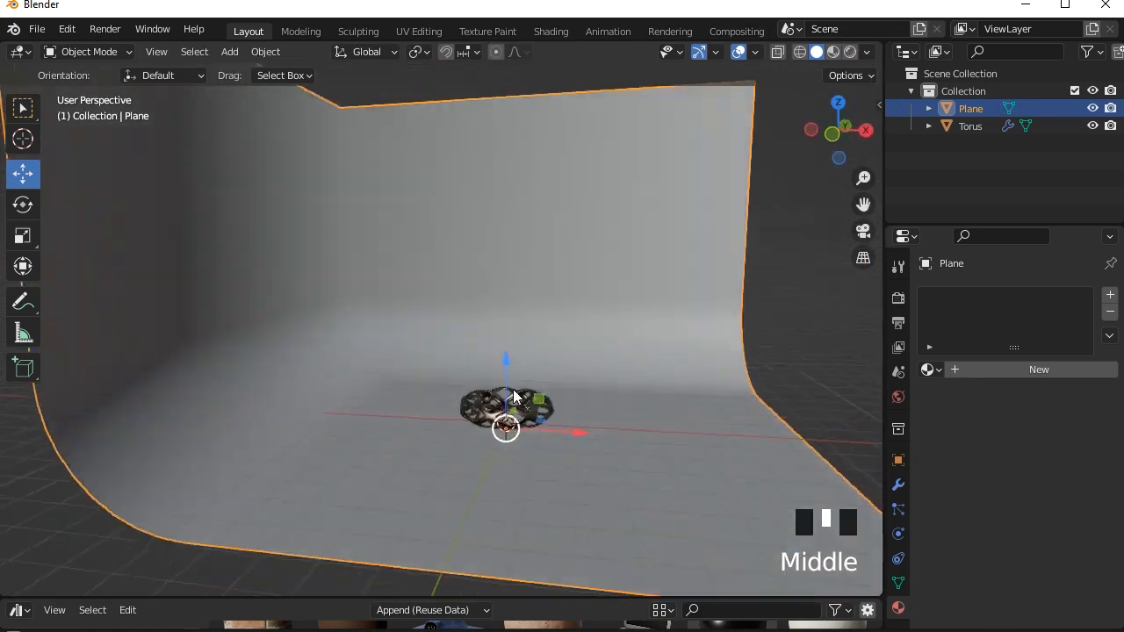
scroll(514, 428, up, 2)
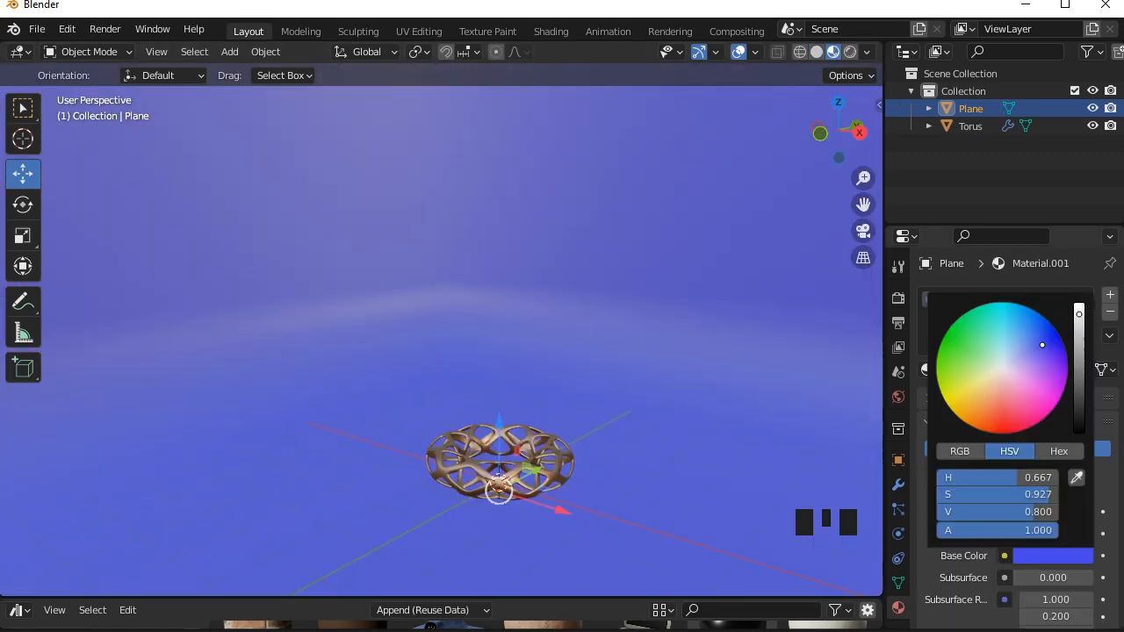
drag(1029, 353, 1019, 344)
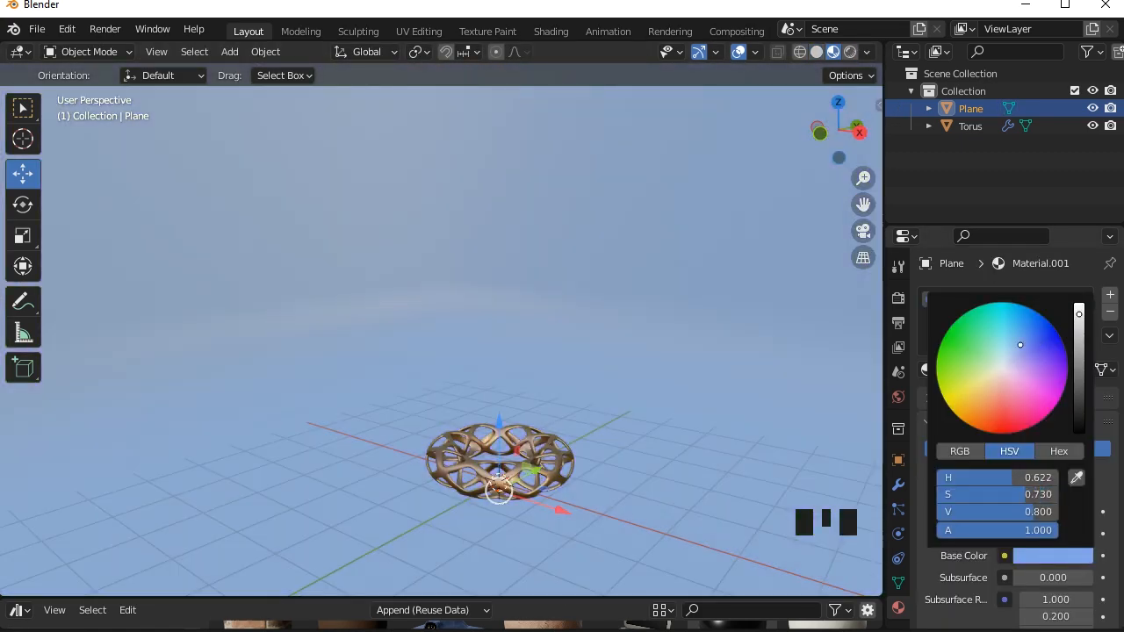
drag(1078, 313, 1078, 389)
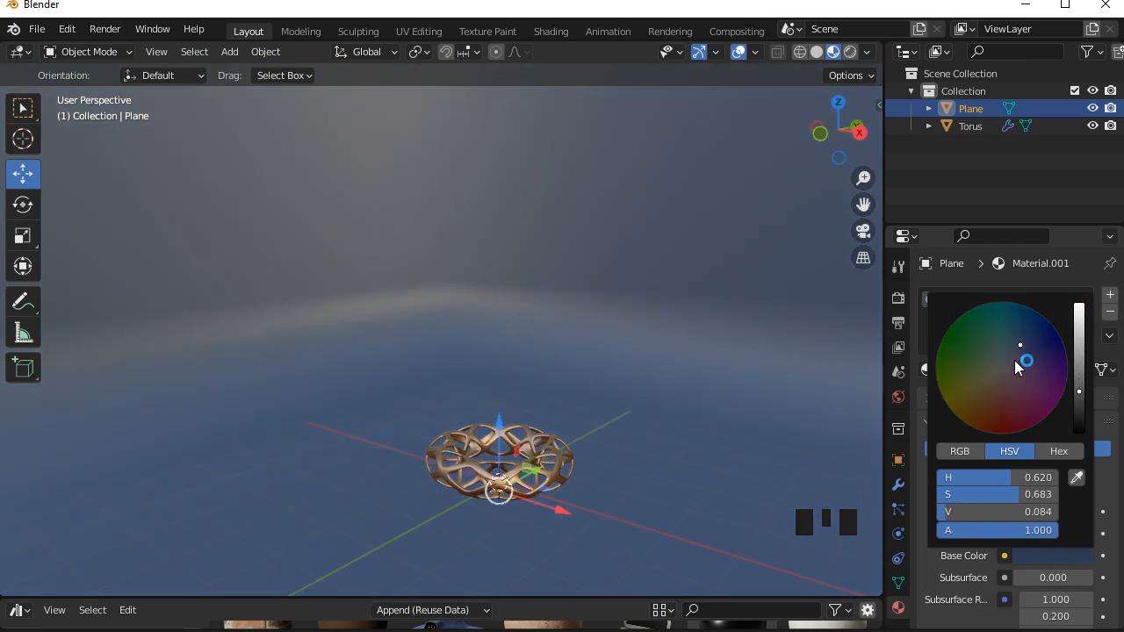
scroll(819, 253, down, 2)
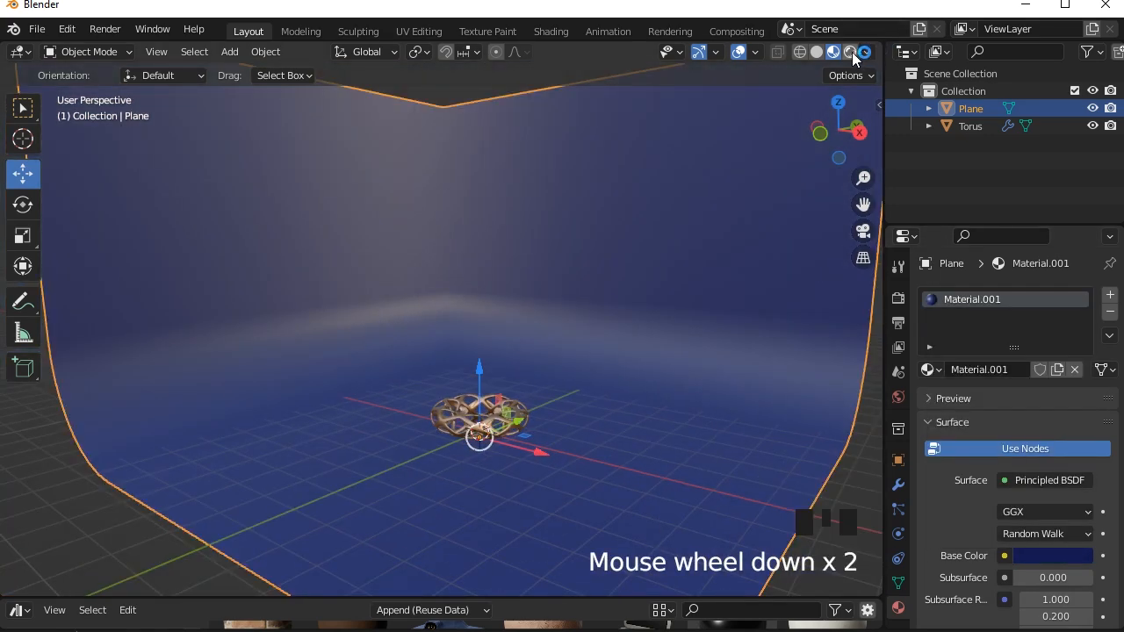
- Display the scene in rendered shading, add an area light and raise it about 6.88 m along Z above the torus
click(851, 52)
middle_drag(758, 369, 619, 360)
click(234, 53)
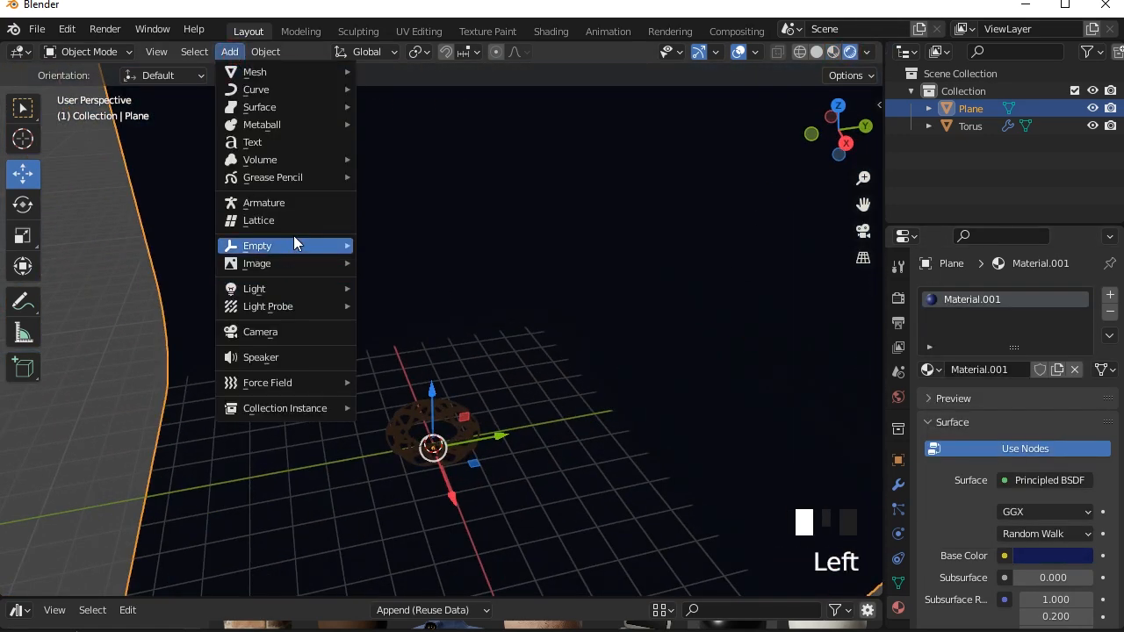
mouse_move(289, 288)
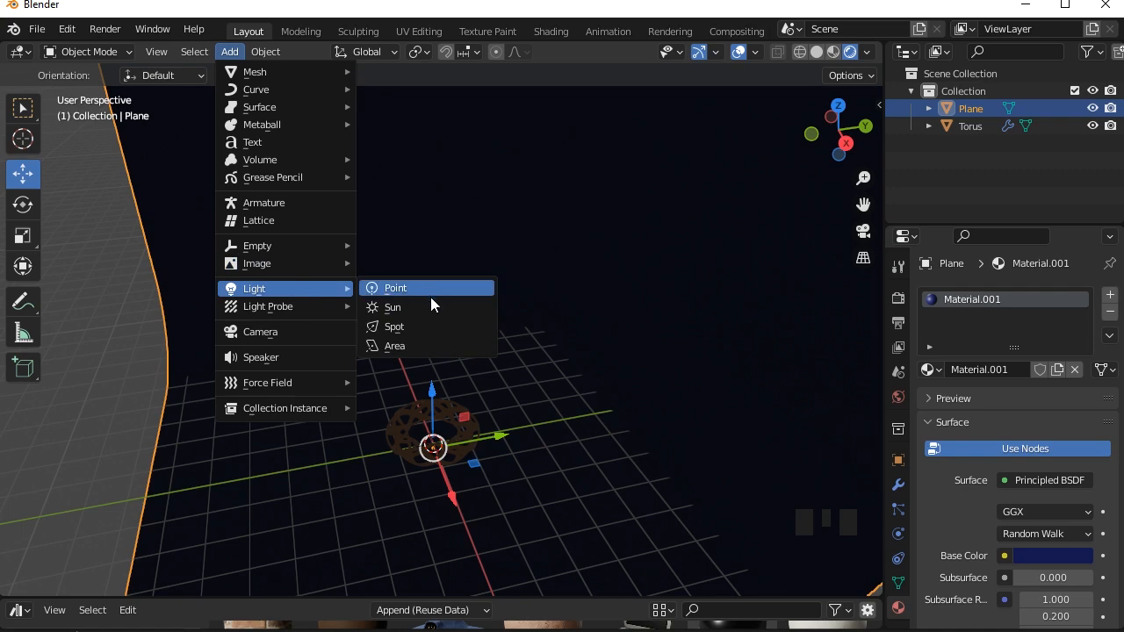
click(420, 346)
drag(432, 391, 450, 198)
middle_drag(416, 376, 562, 347)
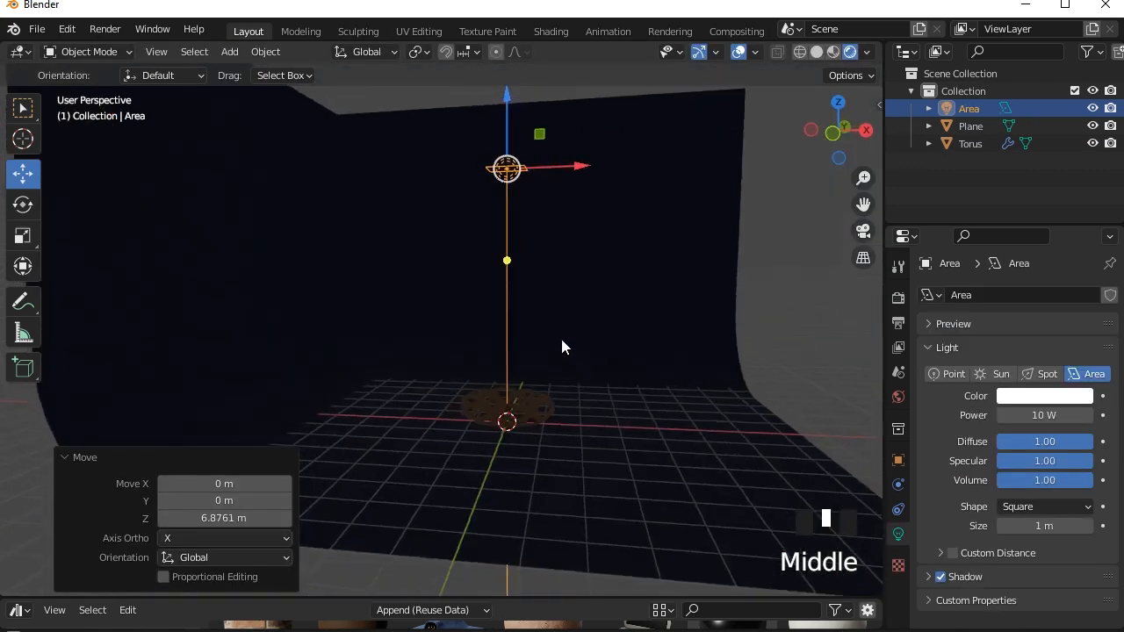
- Scale the area light uniformly by about 2.742 and by about 1.764 along Z
middle_drag(536, 219, 606, 342)
key(s)
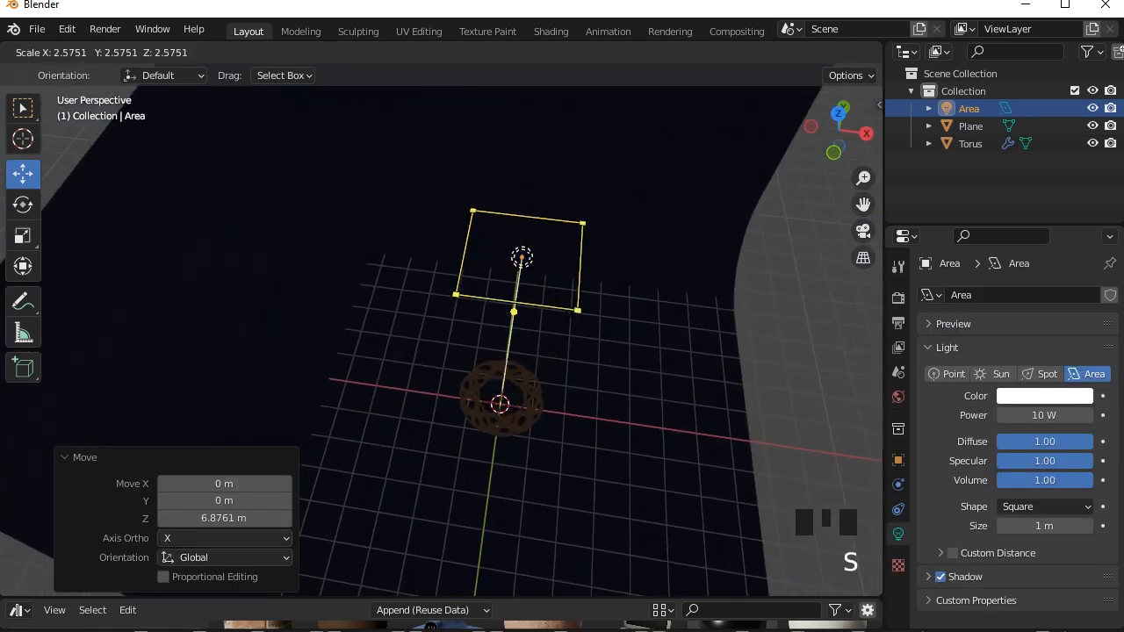
click(596, 271)
click(23, 235)
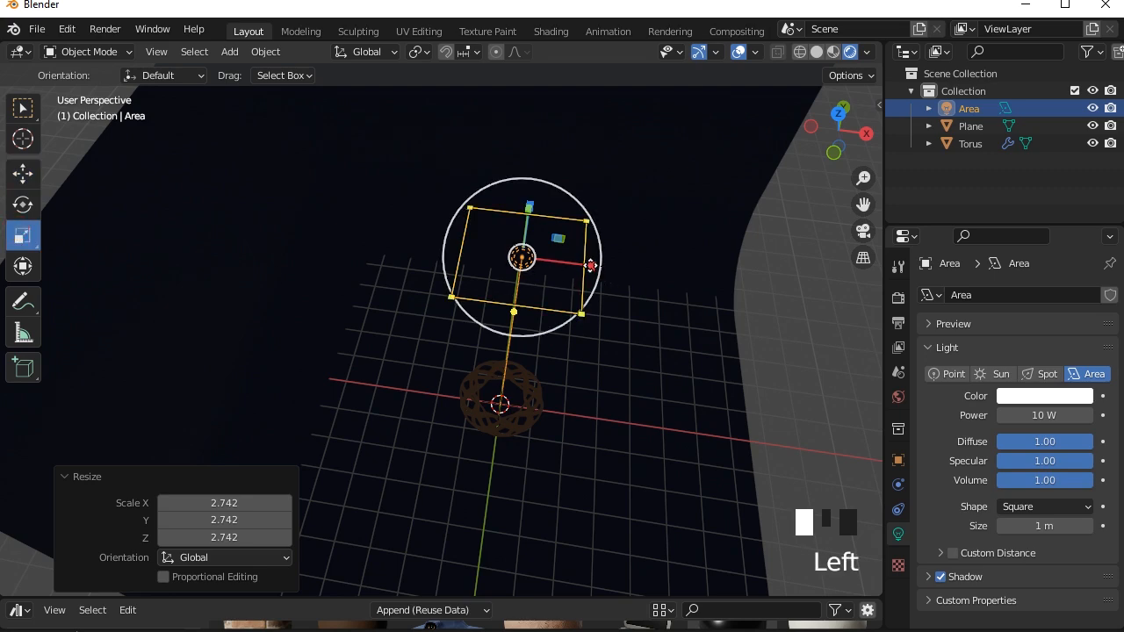
drag(530, 208, 526, 237)
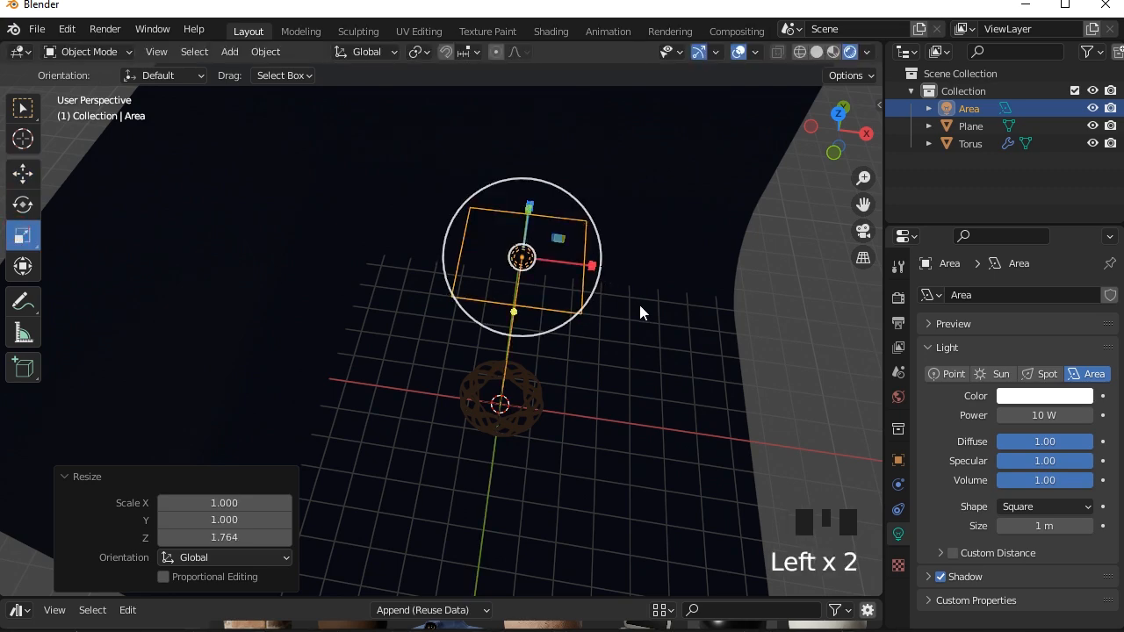
- Adjust the area light's proportions along the Y axis and scale it by about 0.748 along the X axis
middle_drag(640, 313, 513, 302)
drag(502, 300, 563, 271)
key(ctrl+z)
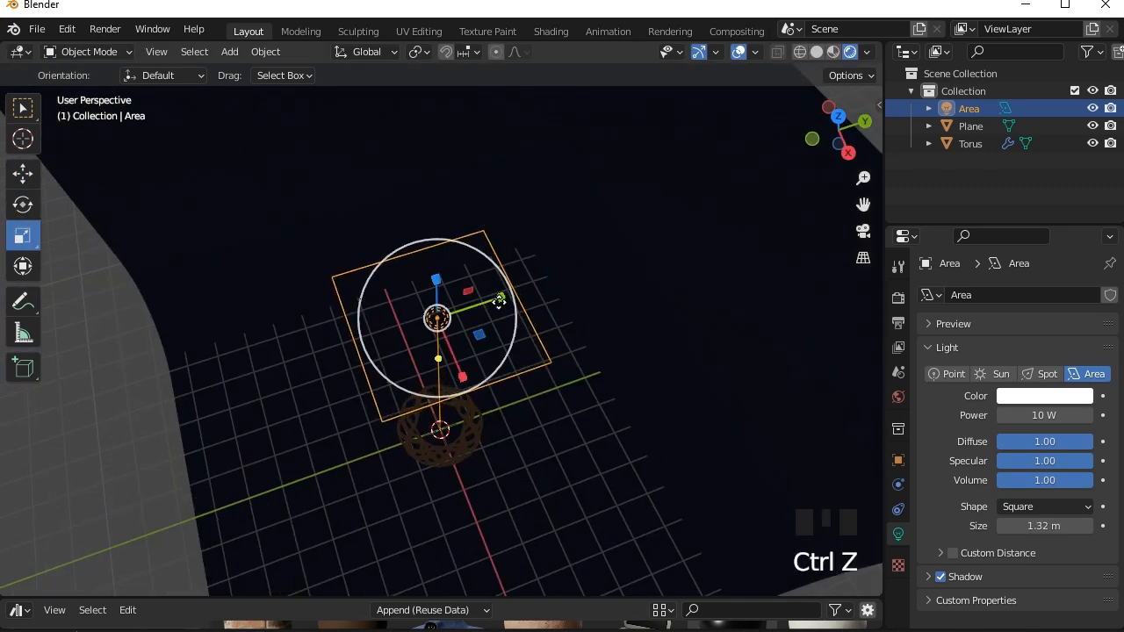
drag(498, 302, 497, 295)
drag(462, 375, 456, 361)
middle_drag(456, 360, 552, 288)
click(24, 106)
- Set the area light's power to 500 W
middle_drag(615, 360, 773, 386)
click(1017, 418)
text(500)
key(Return)
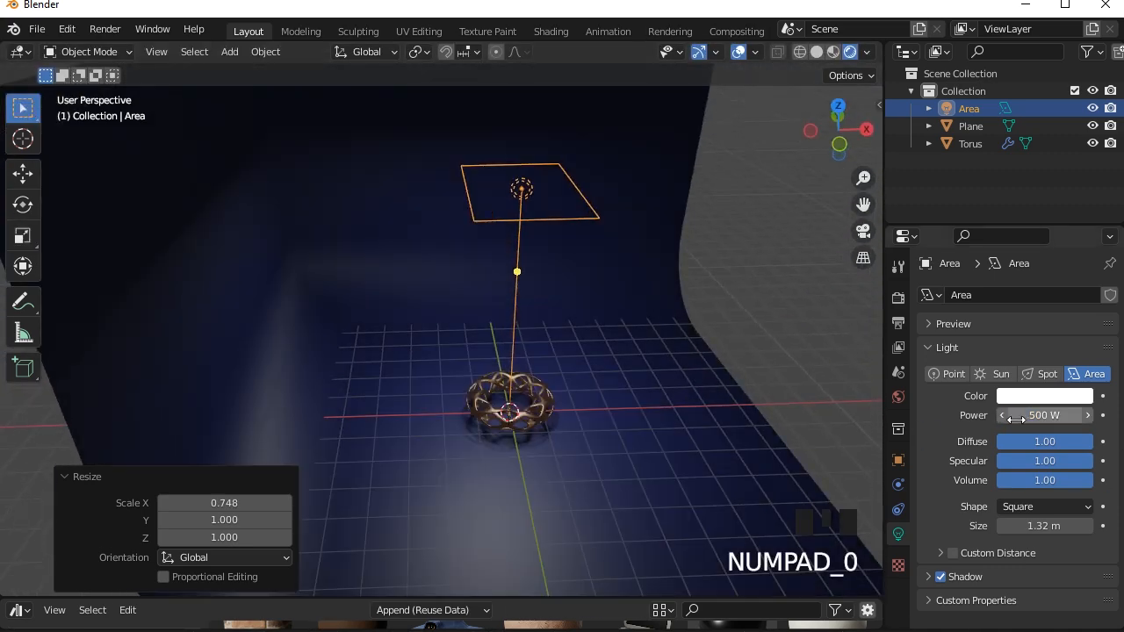
- Add a Track To constraint to the area light with the torus as its target
click(898, 484)
click(898, 510)
click(897, 484)
click(1011, 296)
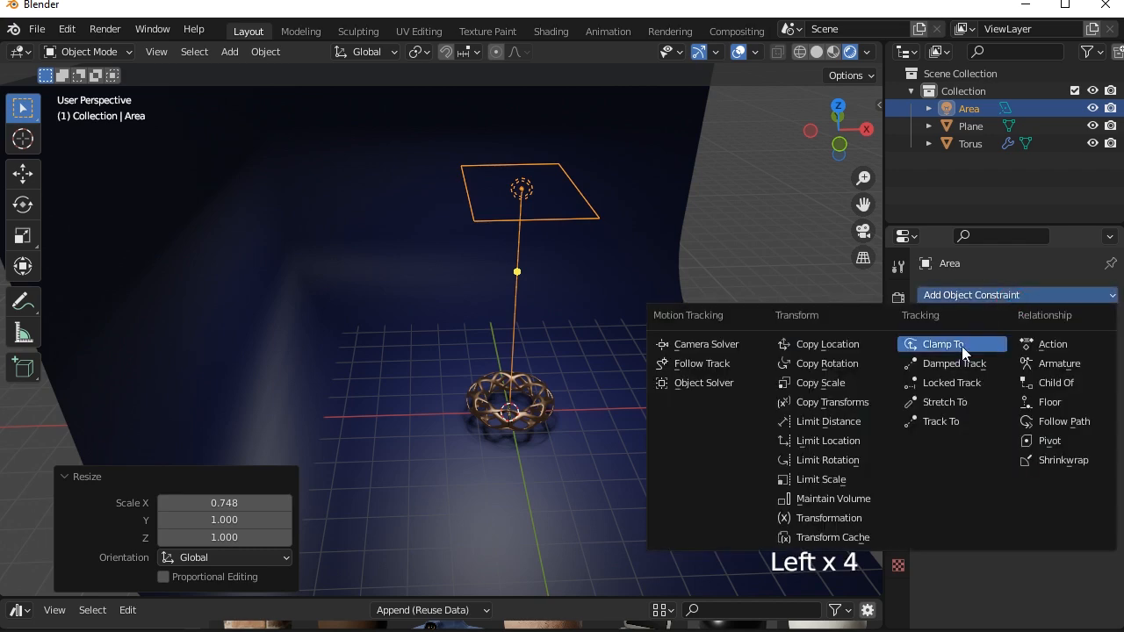
click(938, 422)
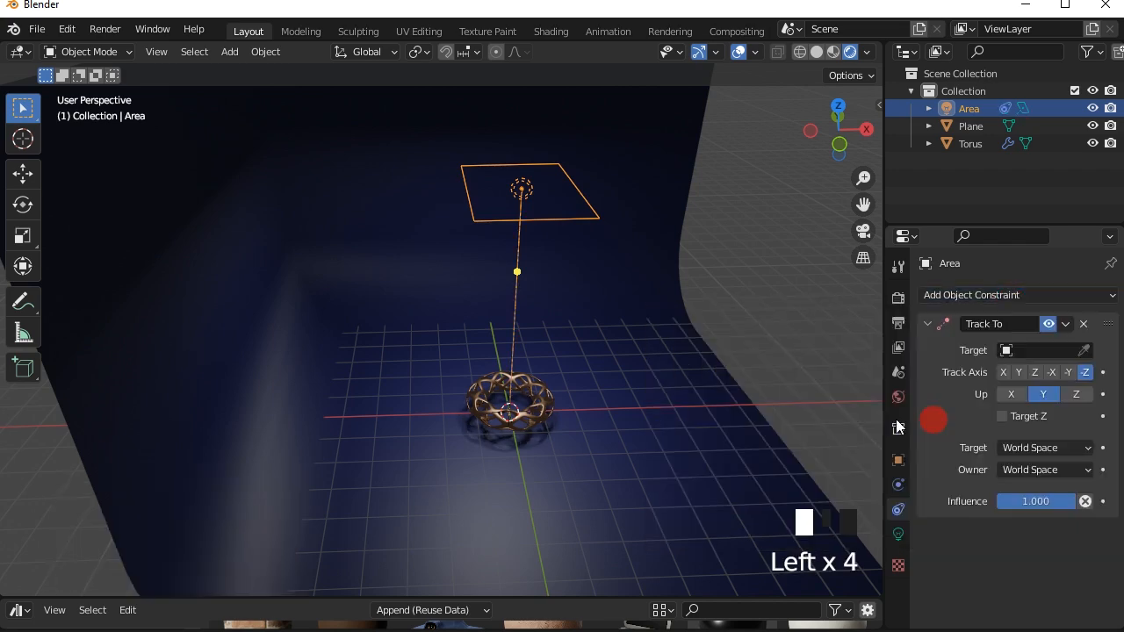
click(551, 394)
- Move the area light about 5.62 m along the X axis, away from the torus
click(525, 192)
click(522, 188)
click(22, 173)
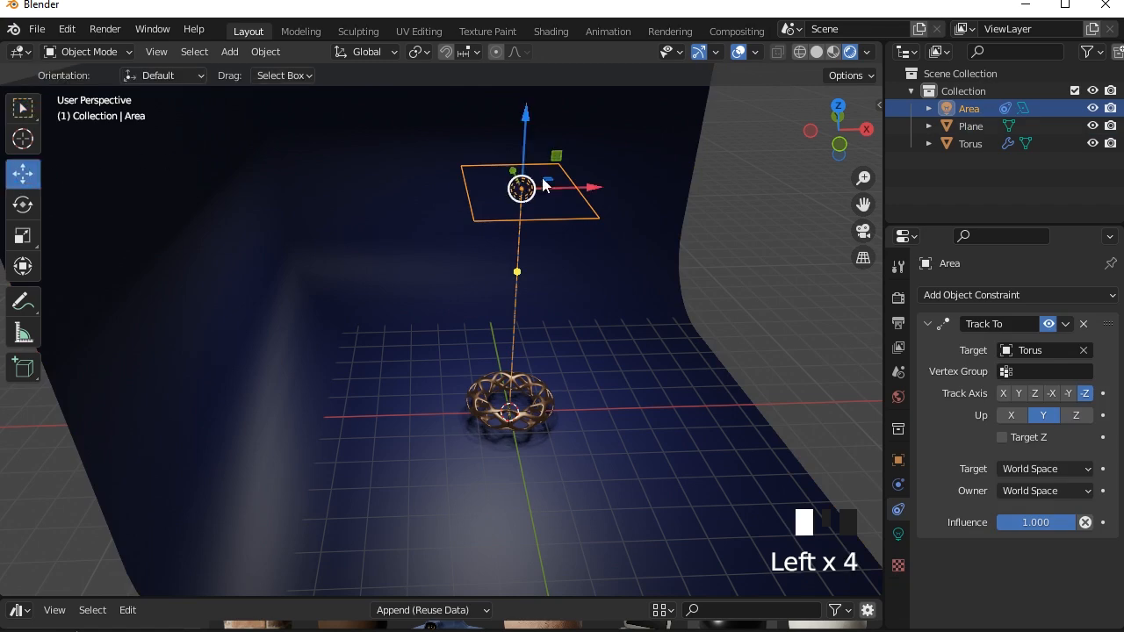
drag(544, 184, 770, 185)
shift+middle_drag(796, 308, 656, 247)
scroll(634, 239, down, 2)
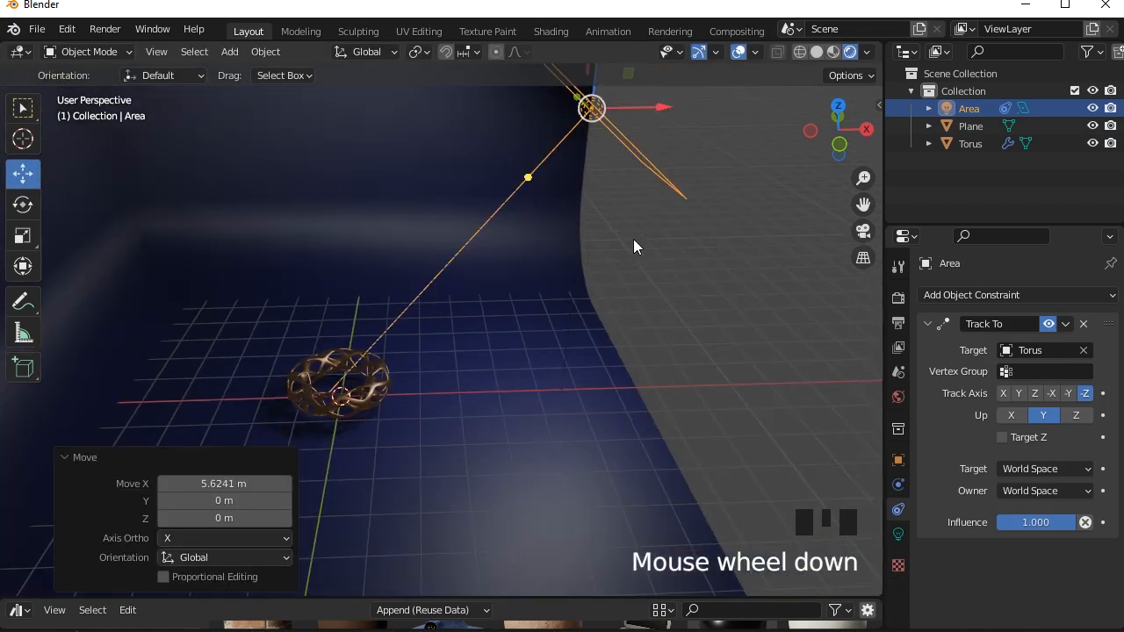
- Lower the area light about 2.49 m along Z and move it about 2.23 m farther along X
shift+middle_drag(753, 165, 708, 291)
drag(556, 153, 558, 275)
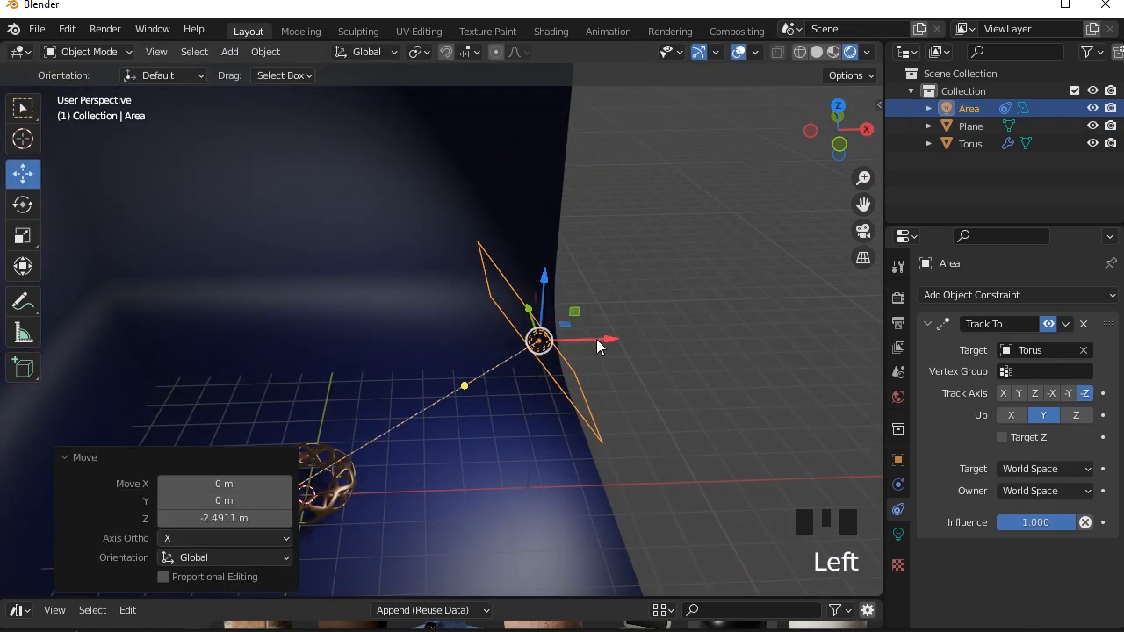
drag(597, 345, 760, 368)
- Rescale the area light on individual axes, using a factor of about -0.127 along Z
middle_drag(761, 368, 625, 378)
click(23, 236)
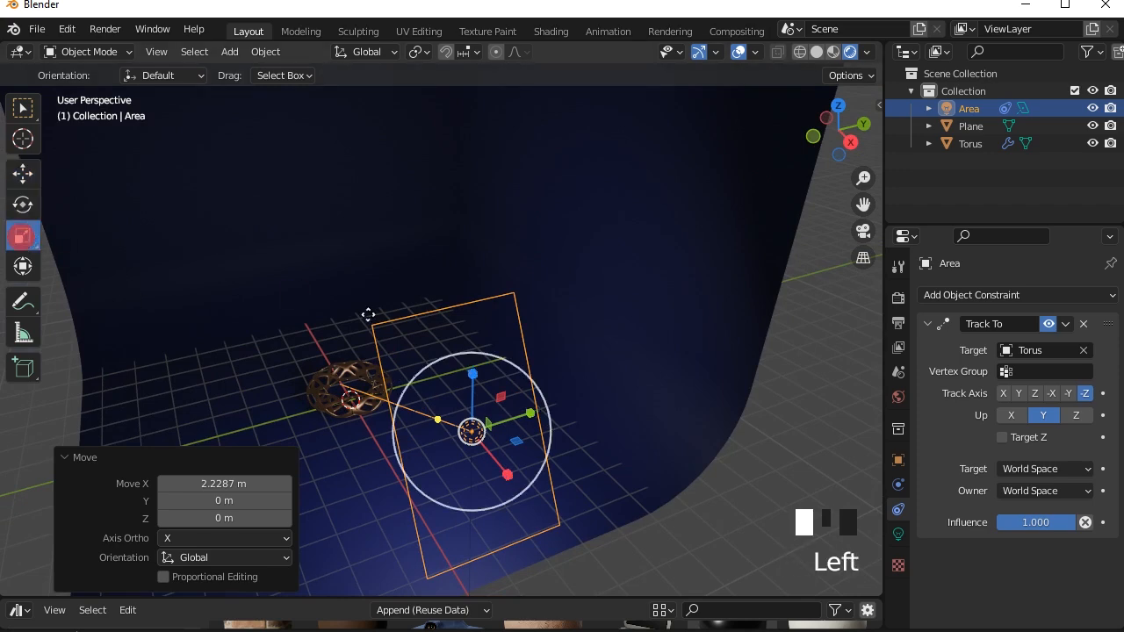
drag(472, 367, 474, 373)
drag(474, 425, 480, 434)
middle_drag(480, 434, 659, 376)
scroll(660, 376, down, 2)
click(23, 108)
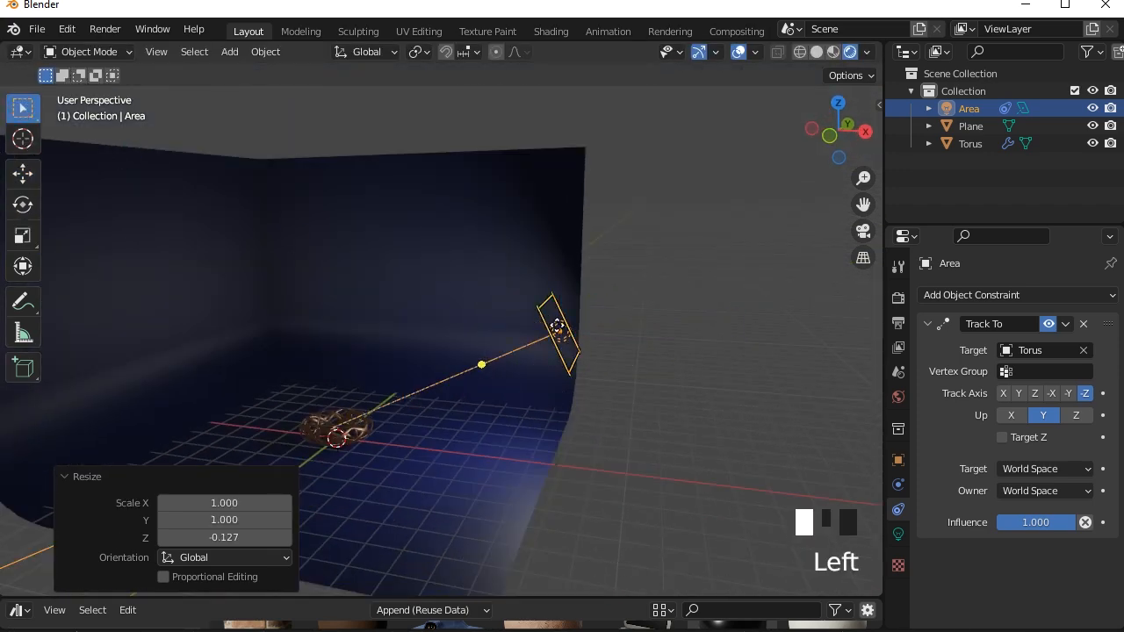
- Set the area light's power to 1000 W
shift+middle_drag(459, 407, 546, 387)
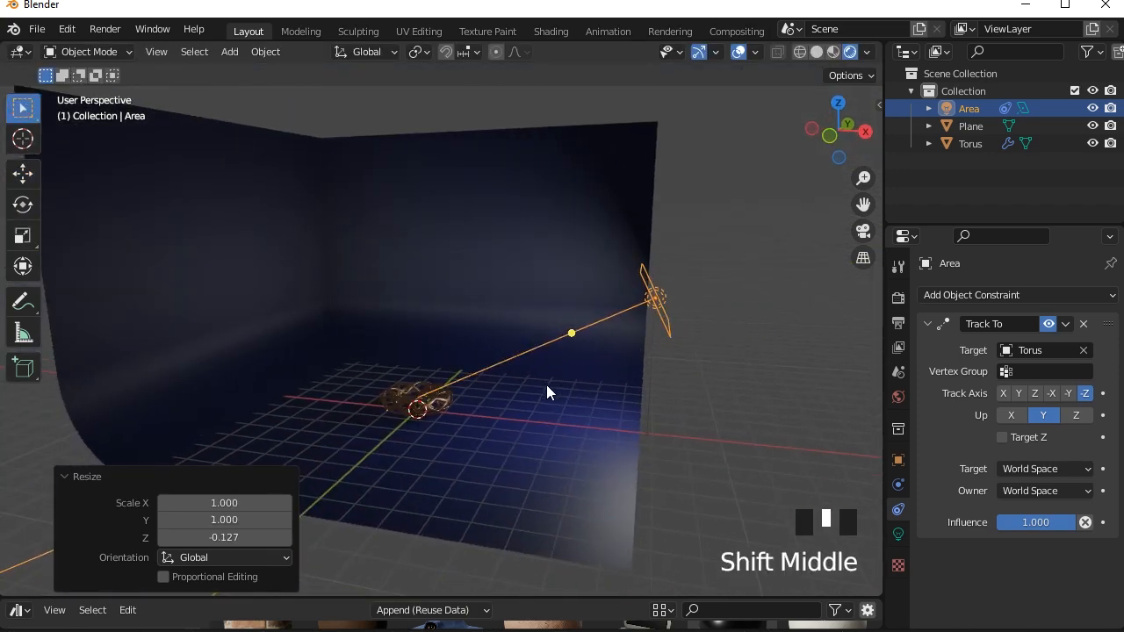
click(899, 534)
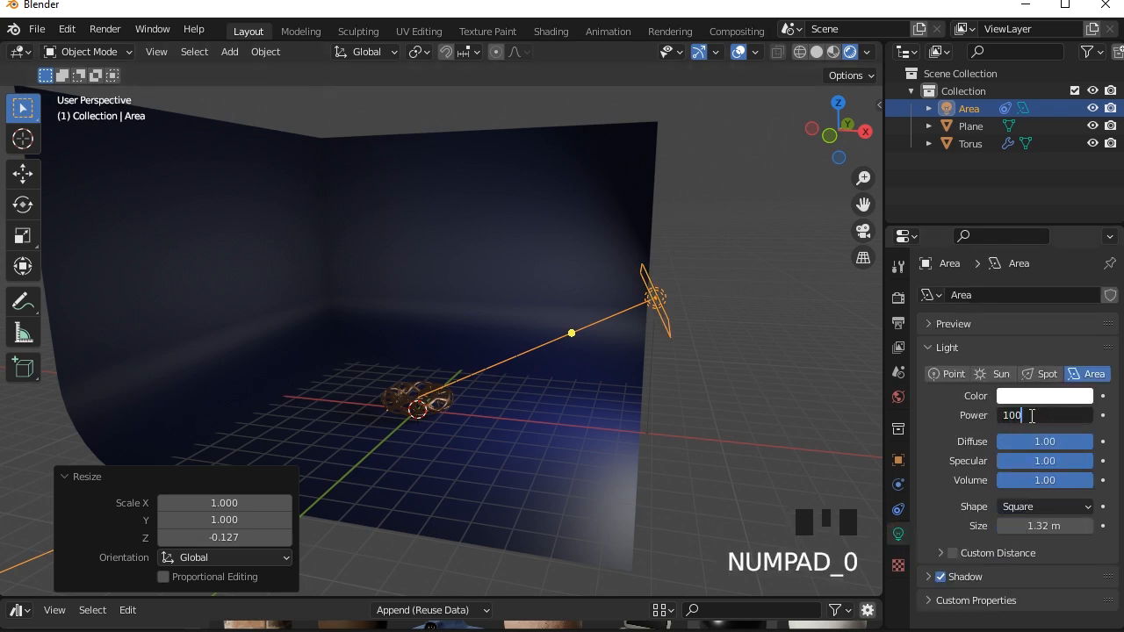
key(Return)
- Shift the area light about -0.2 m along X and place a duplicate about 8.5 m toward negative X and 3.3 m higher
scroll(686, 323, up, 2)
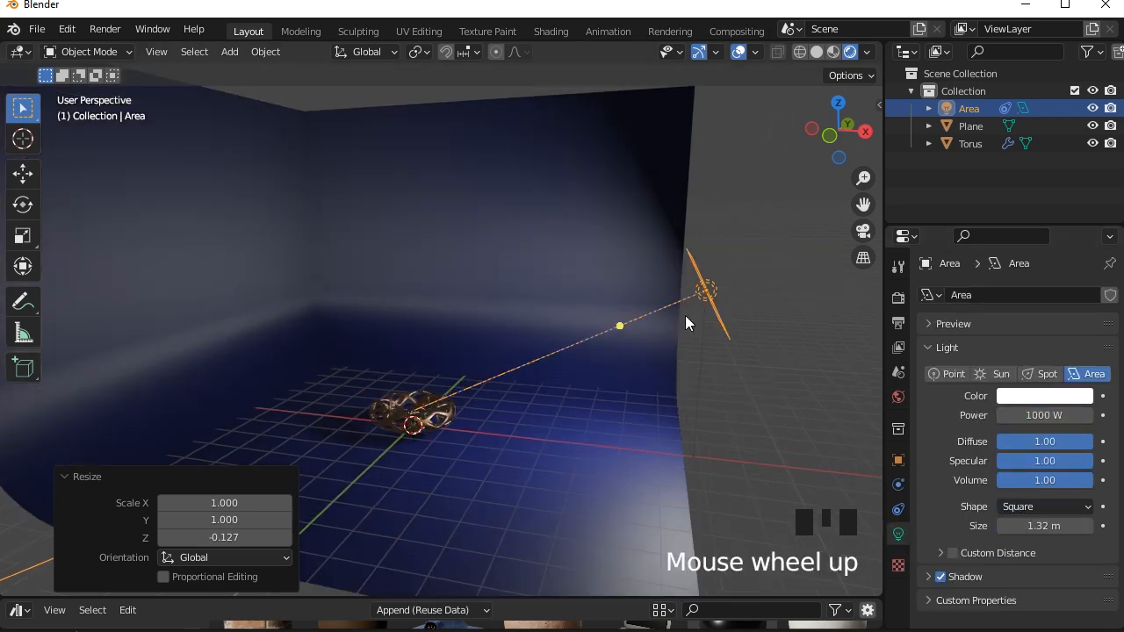
click(23, 176)
drag(794, 293, 762, 367)
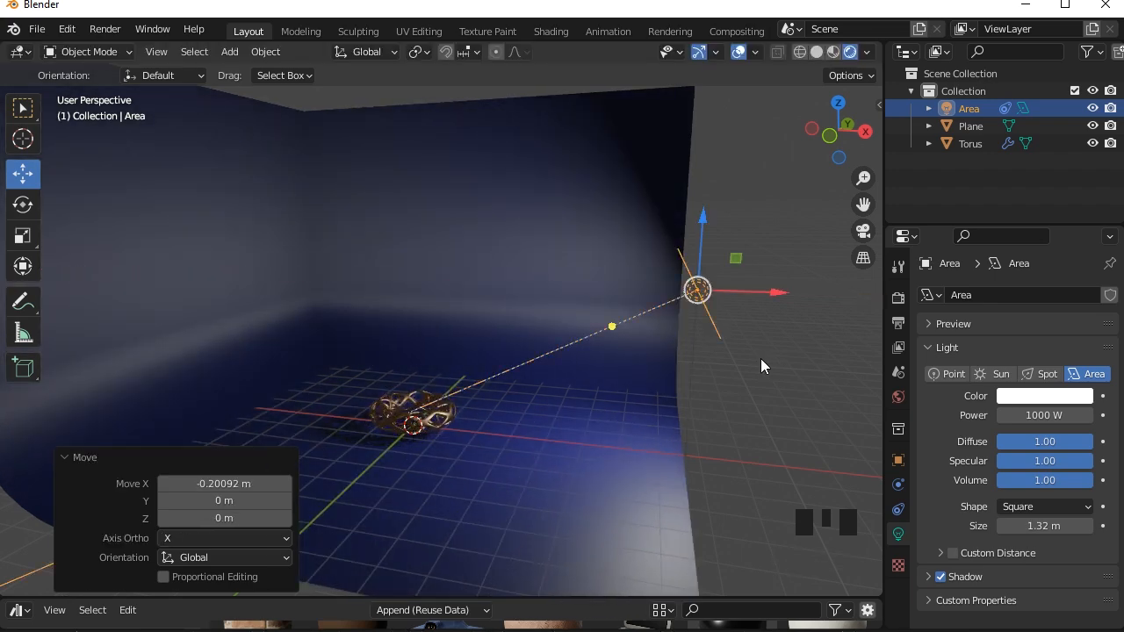
key(shift+d)
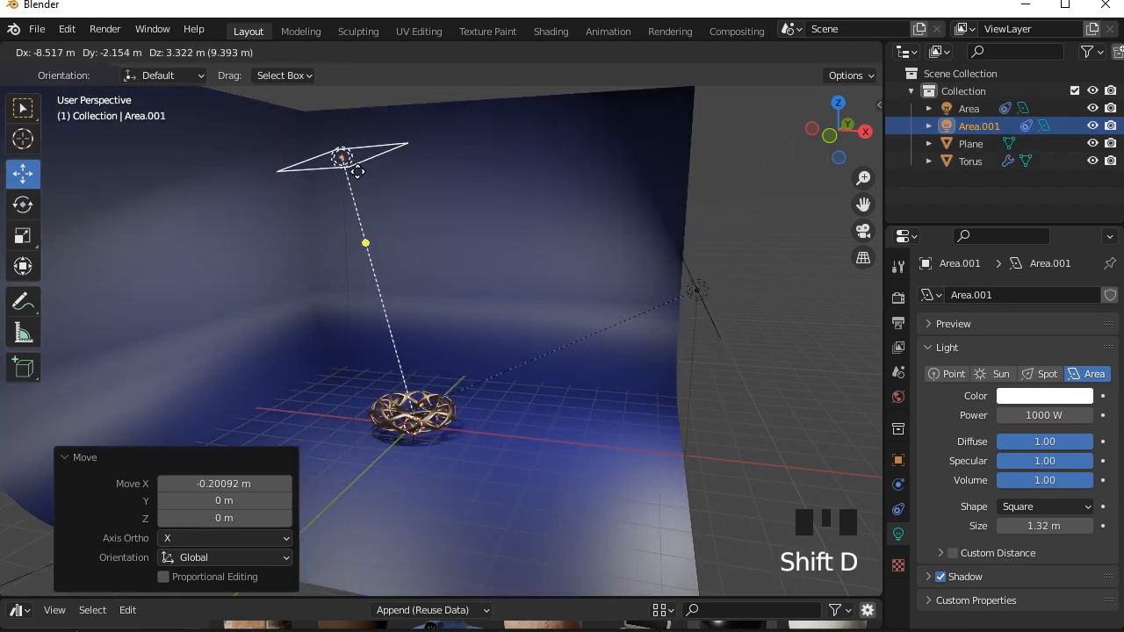
click(360, 179)
- Add a camera to the scene at the world origin
middle_drag(799, 332, 617, 450)
scroll(464, 413, up, 2)
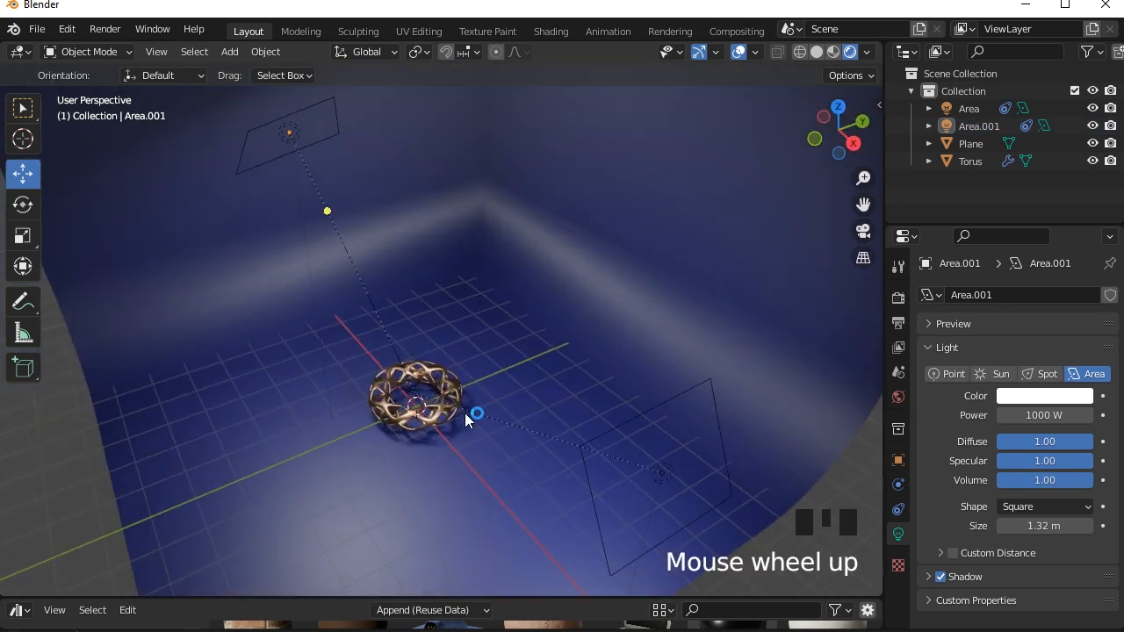
middle_drag(464, 413, 404, 251)
click(229, 52)
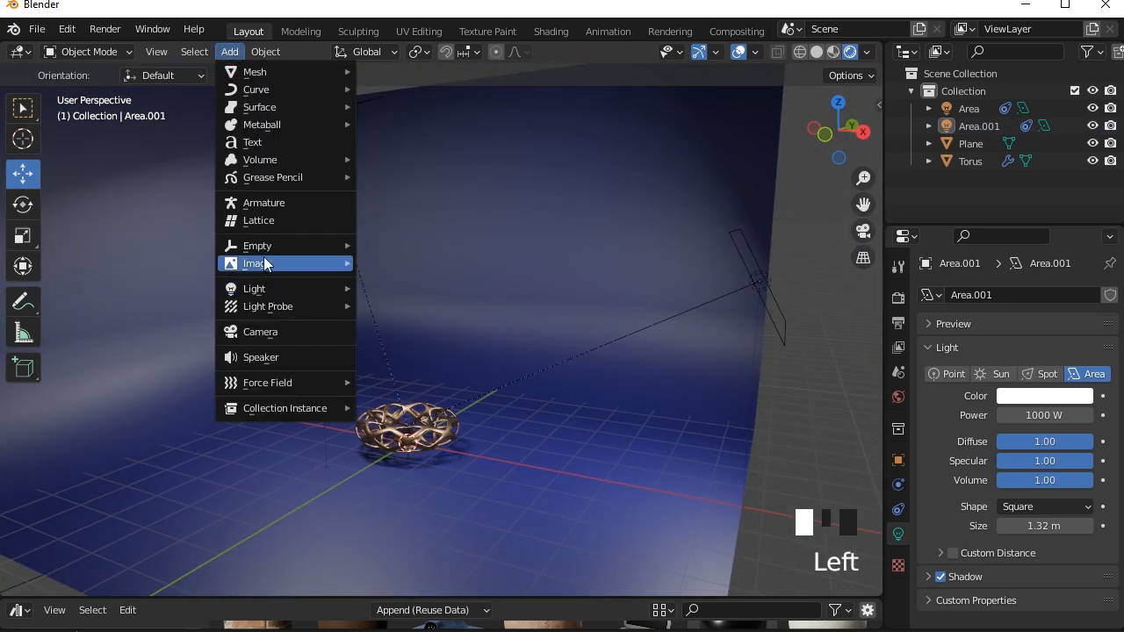
click(274, 332)
- Align the camera to the current view and frame the torus closely in front of the backdrop
middle_drag(444, 400, 456, 378)
scroll(662, 429, up, 3)
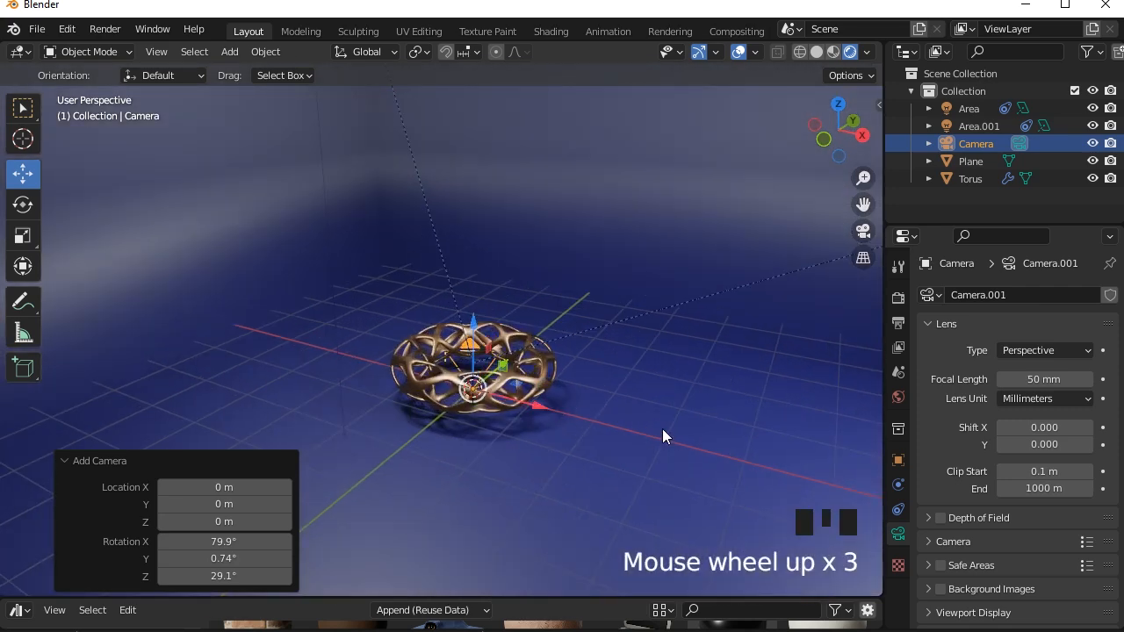
shift+middle_drag(662, 428, 638, 433)
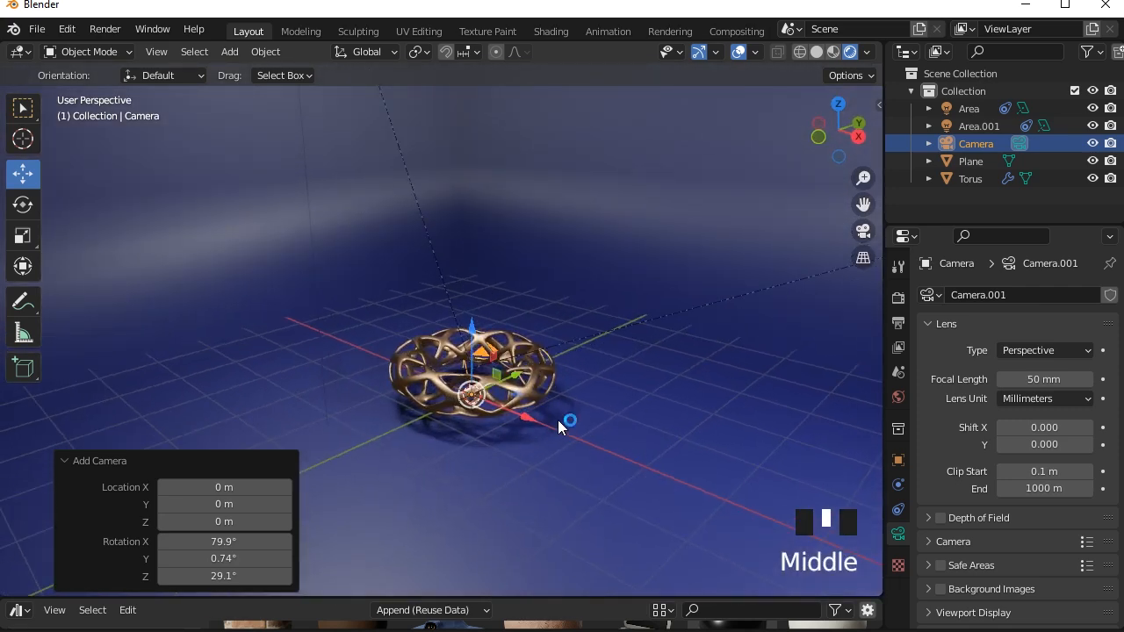
key(ctrl+alt+KP_0)
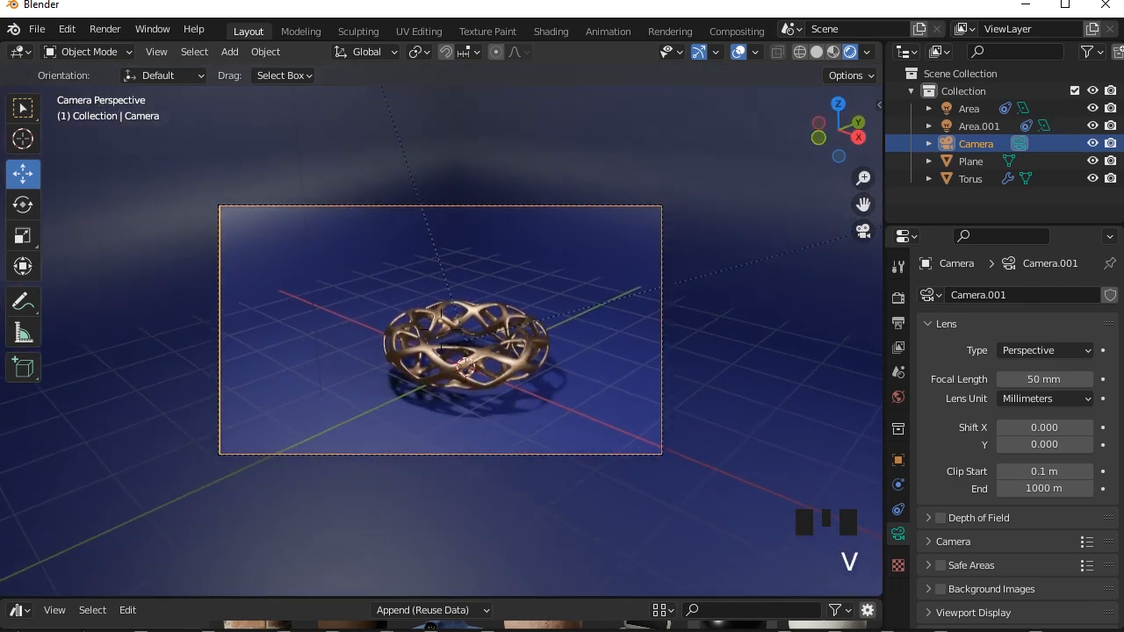
key(w)
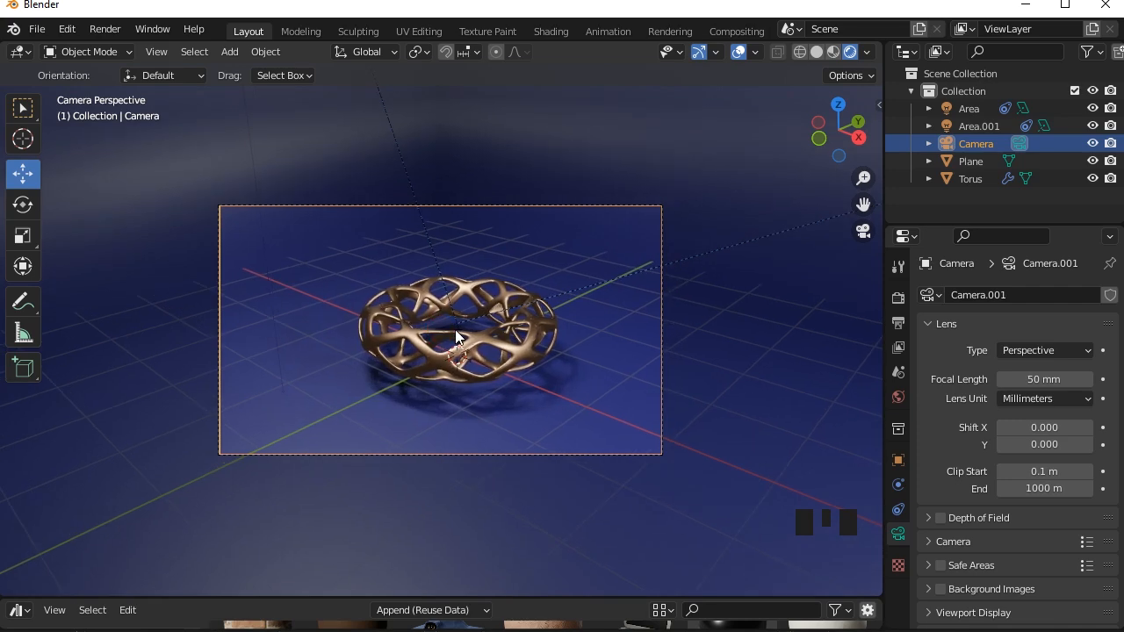
key(w)
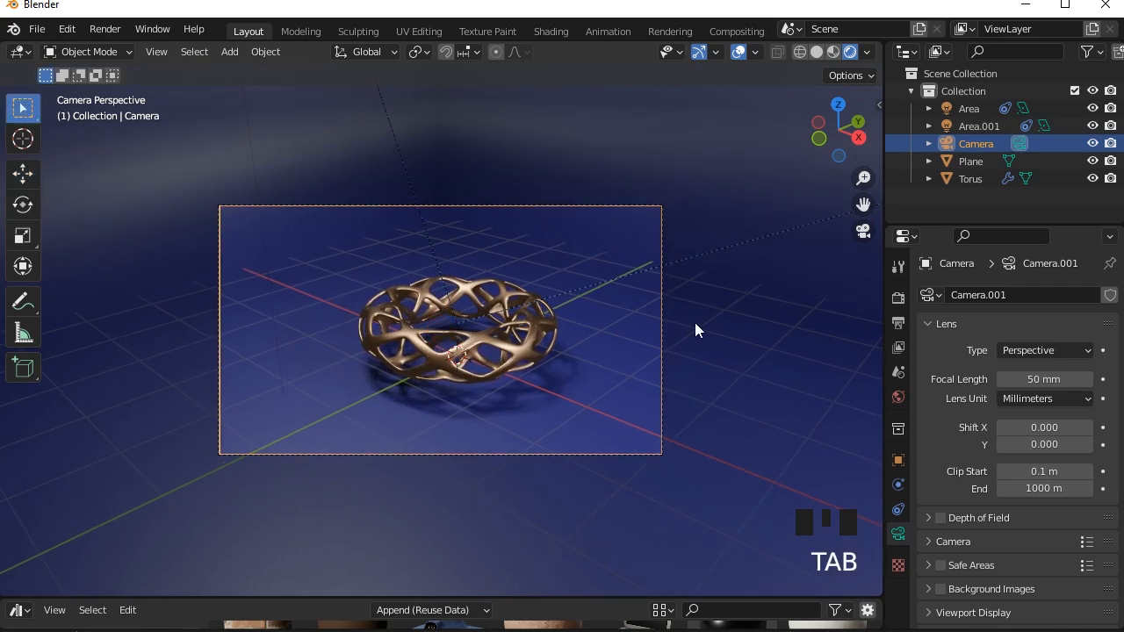
- Rotate the torus about 55.8° around the global X axis
middle_drag(695, 322, 567, 352)
click(537, 343)
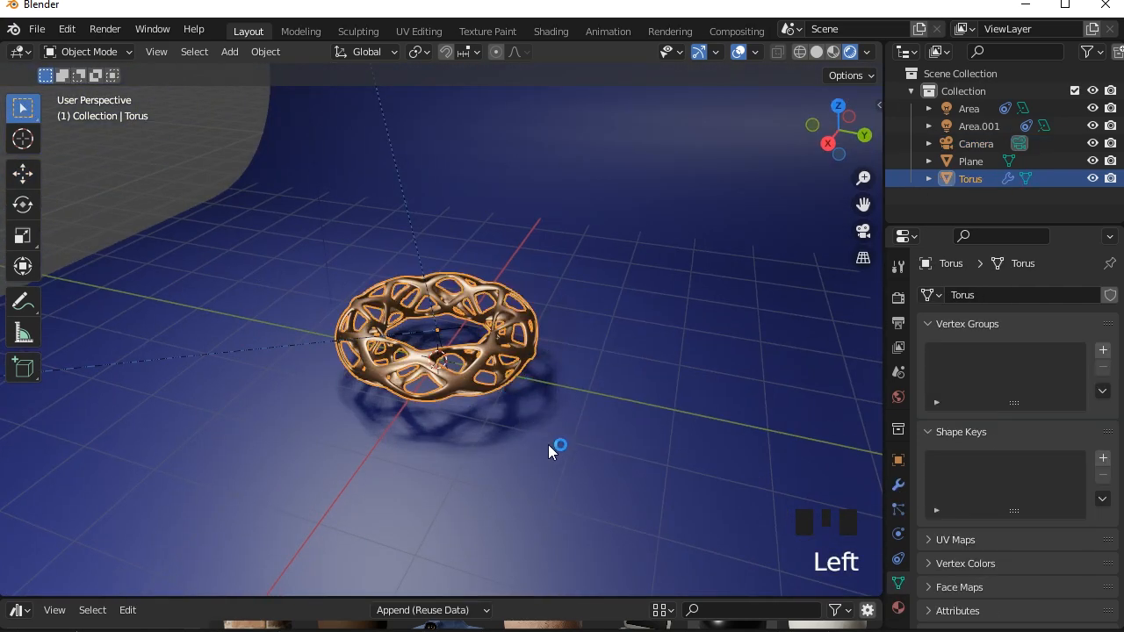
key(r)
key(x)
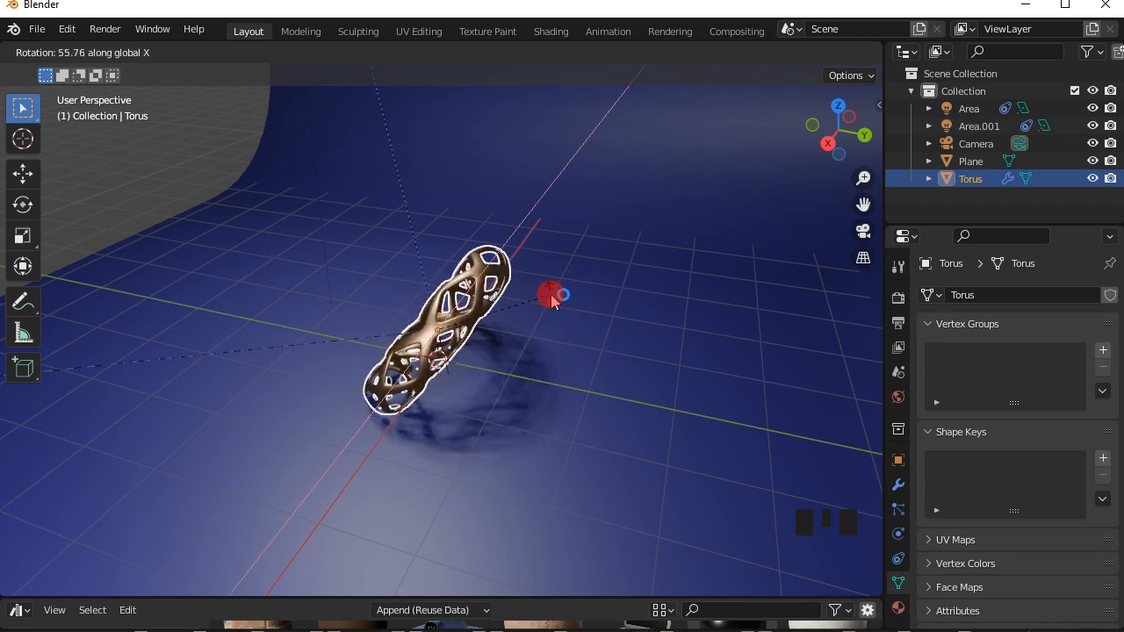
click(551, 299)
- Rotate the torus about 42.8° around the global Z axis so its opening faces the camera
middle_drag(532, 368, 563, 430)
key(r)
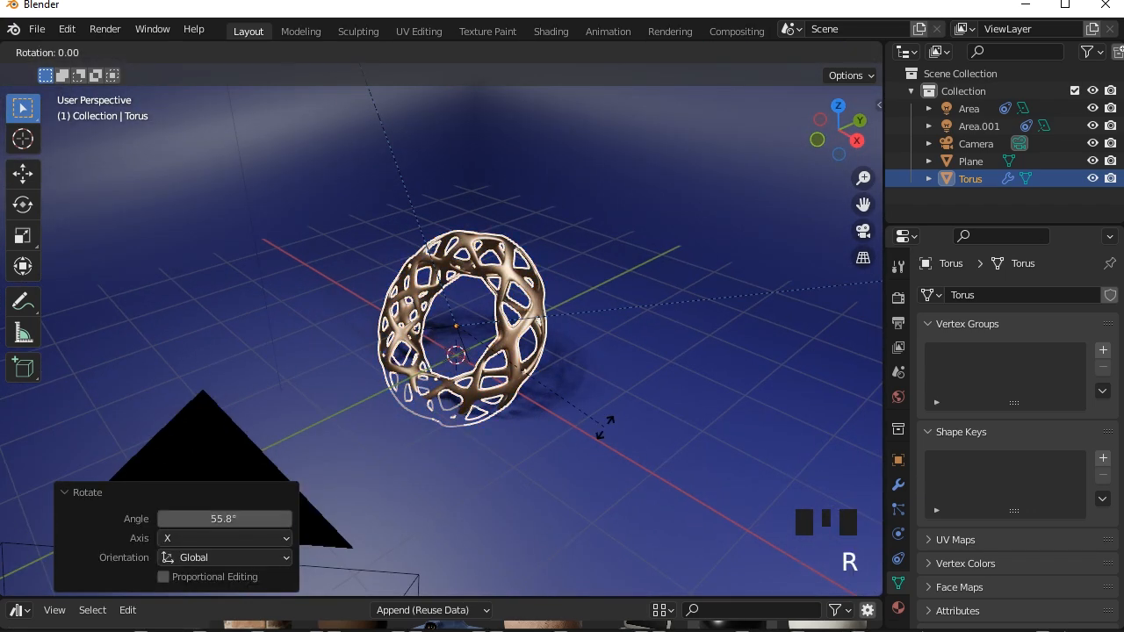
key(z)
click(752, 281)
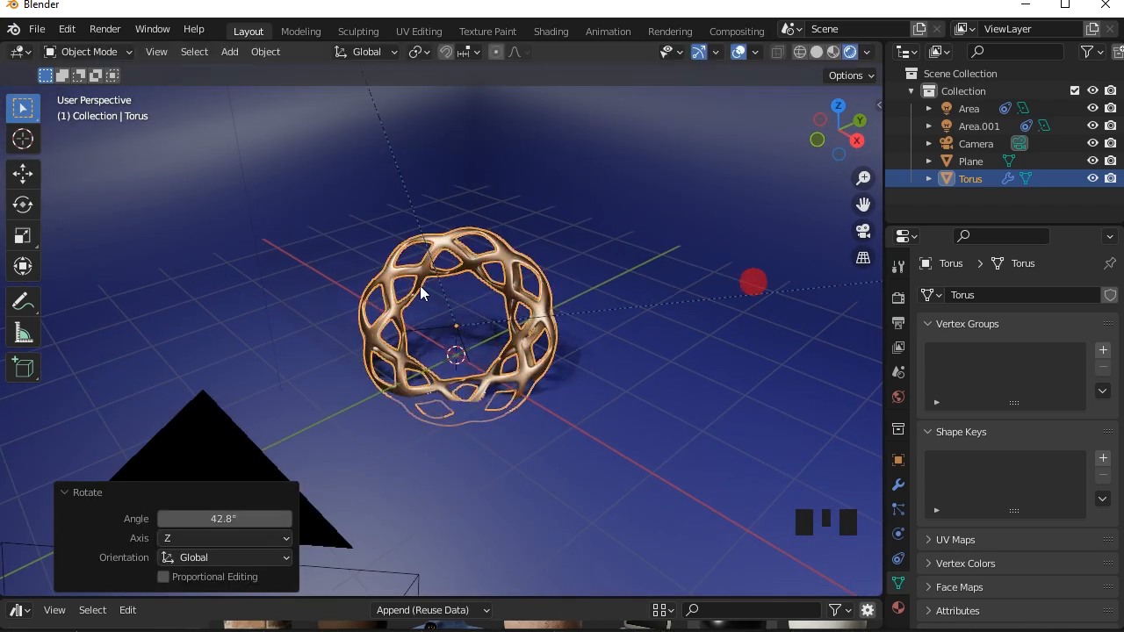
- Scale the torus down slightly and adjust its height along Z so it stands on the backdrop floor in the camera view
click(23, 174)
drag(458, 264, 460, 223)
key(KP_0)
key(s)
click(665, 180)
key(v)
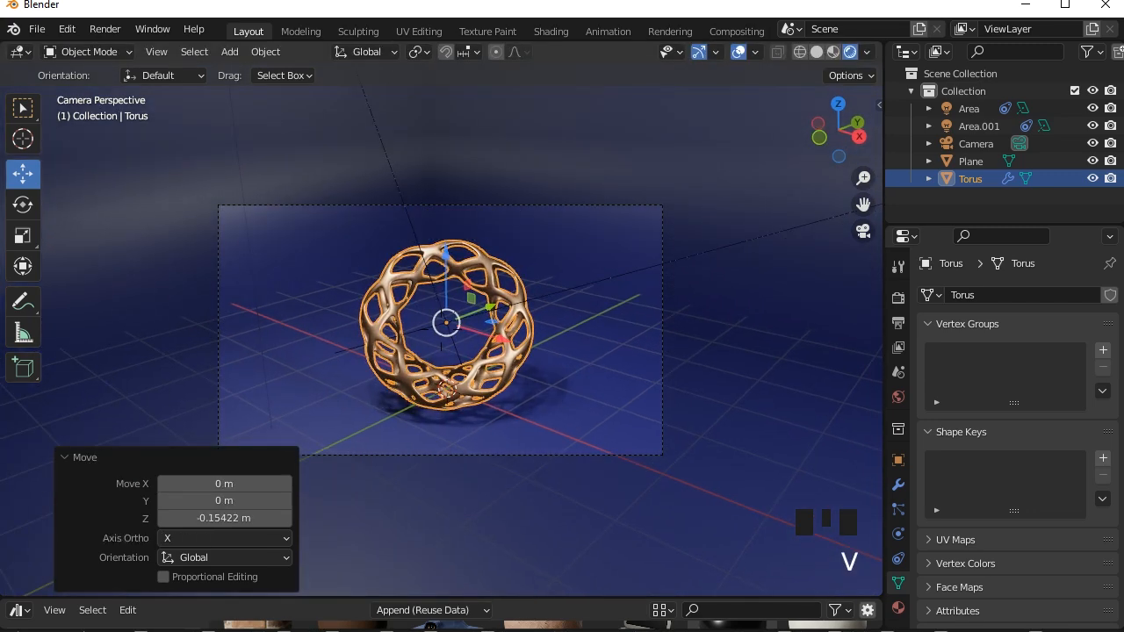
click(729, 280)
scroll(497, 389, up, 2)
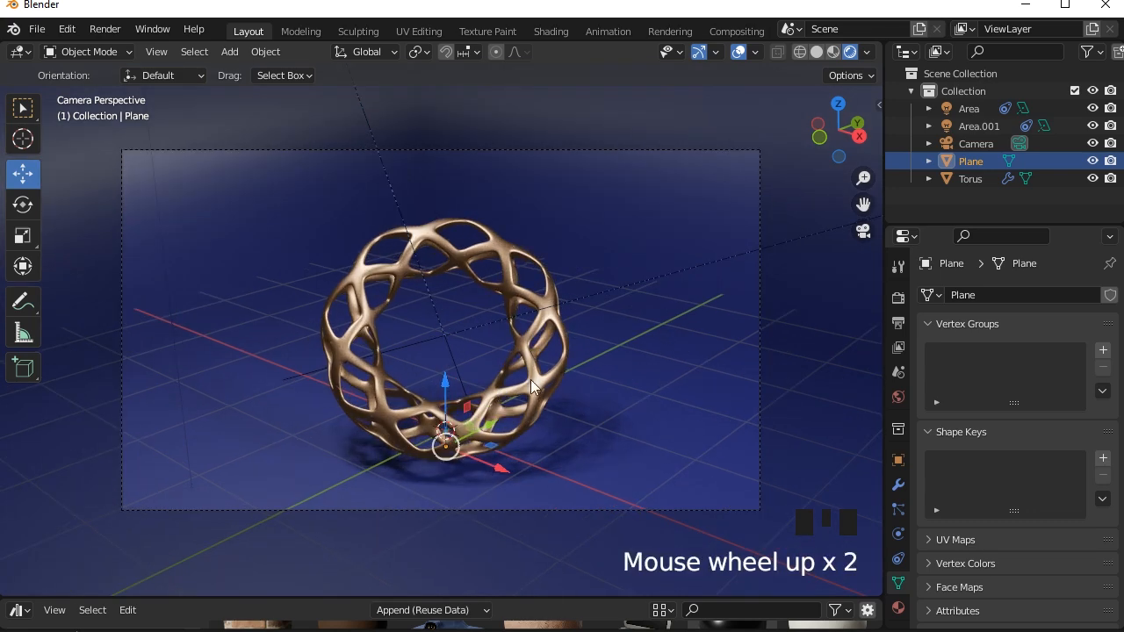
- Set the roughness of the torus's Metal material to 0.5
middle_drag(280, 398, 454, 398)
click(457, 375)
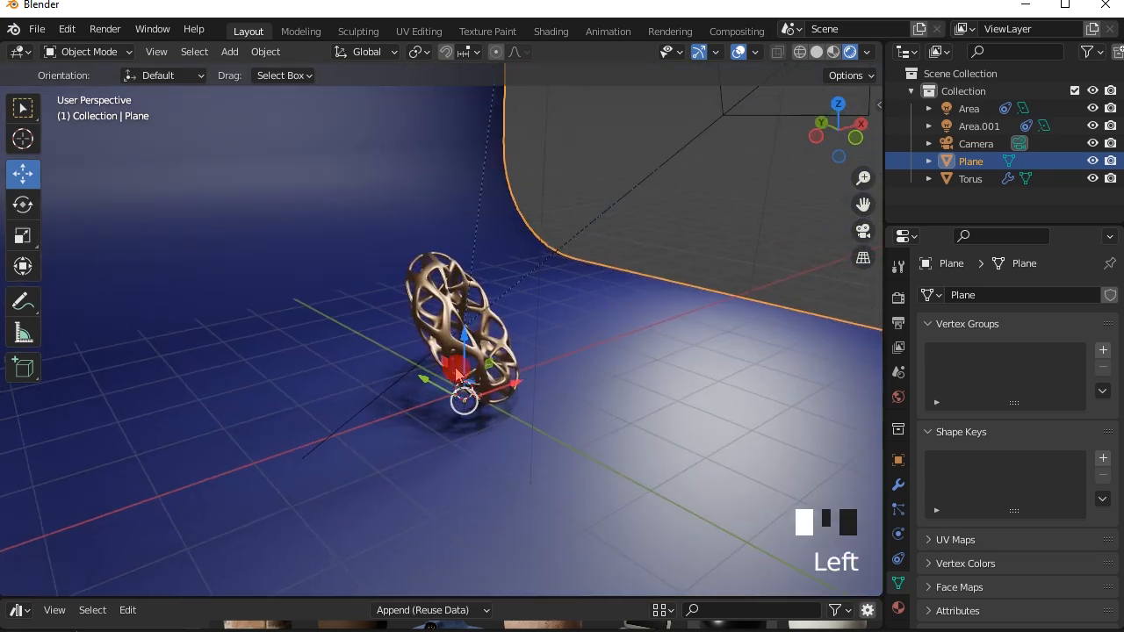
scroll(536, 348, up, 1)
middle_drag(532, 347, 513, 378)
scroll(511, 372, up, 2)
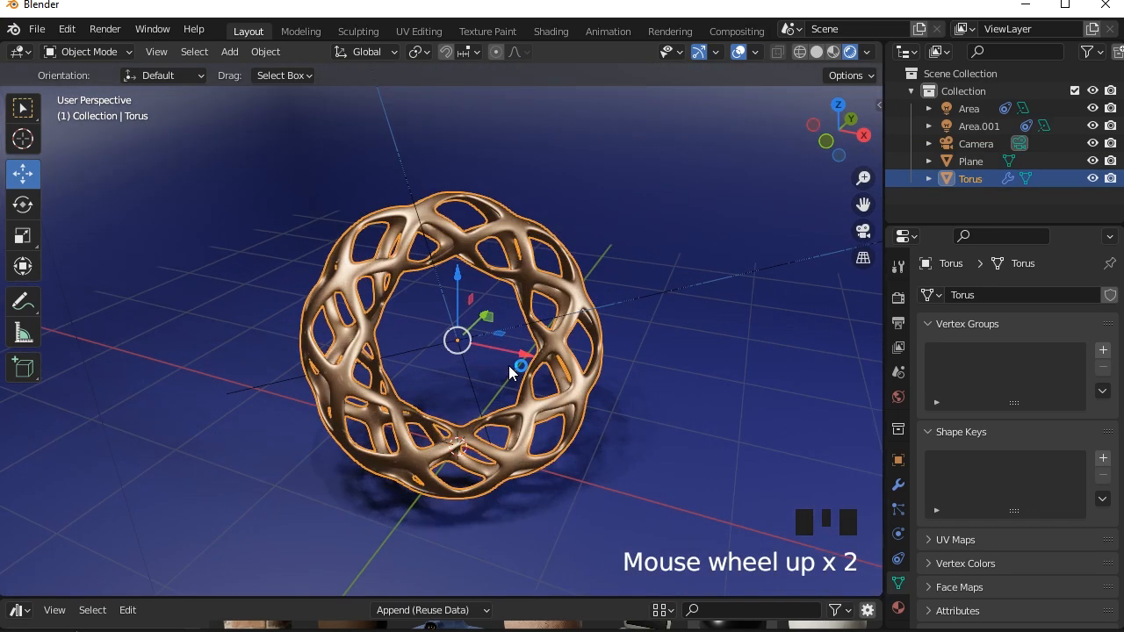
scroll(510, 369, up, 3)
scroll(836, 461, down, 1)
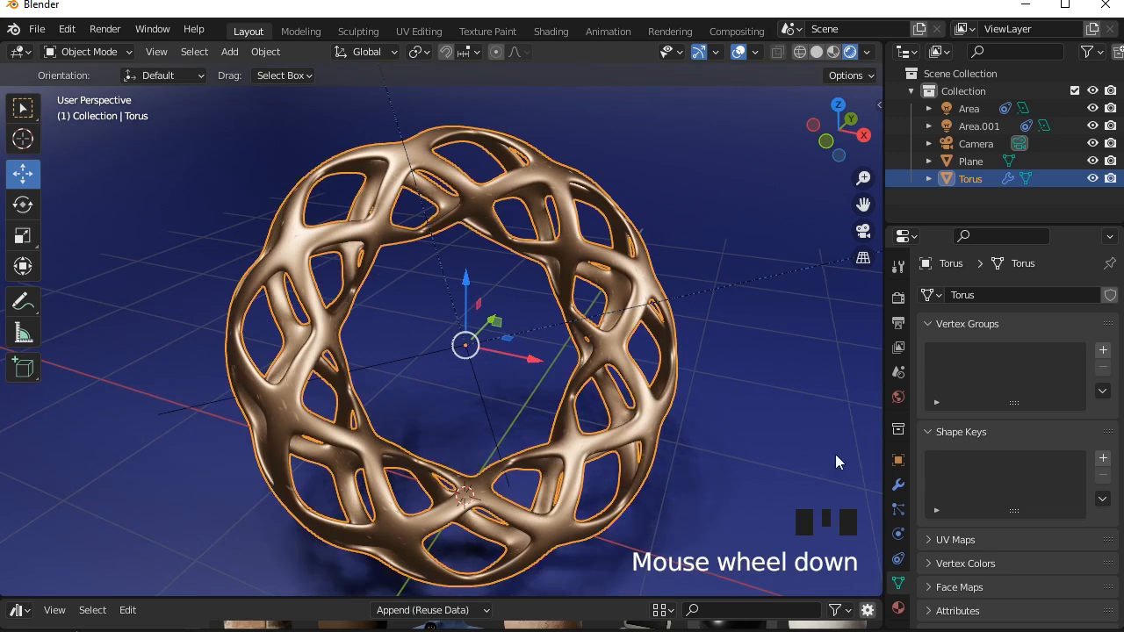
click(899, 607)
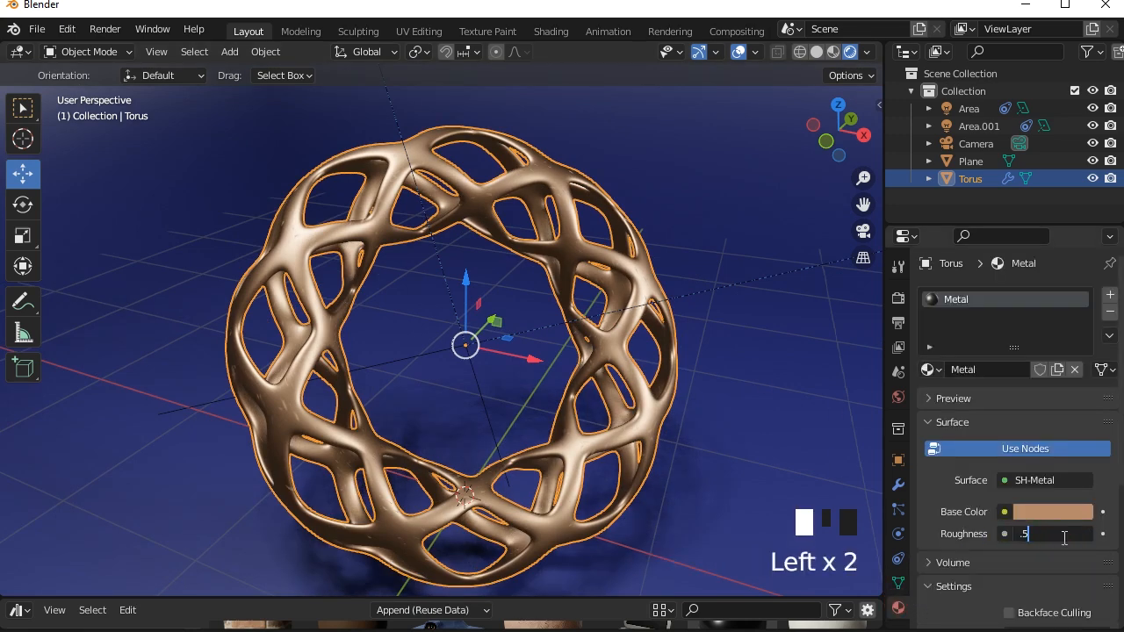
key(Return)
- Move the original area light beside the backdrop about 4.74 m along negative X, closer to the torus
scroll(642, 383, down, 10)
scroll(786, 260, up, 1)
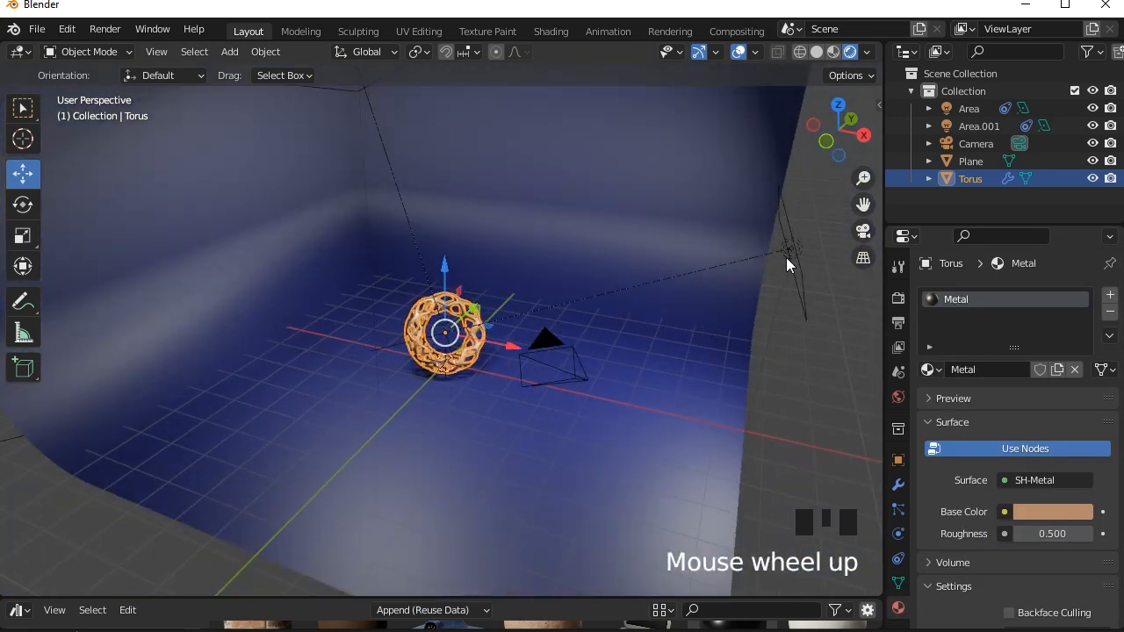
click(789, 252)
drag(835, 252, 553, 224)
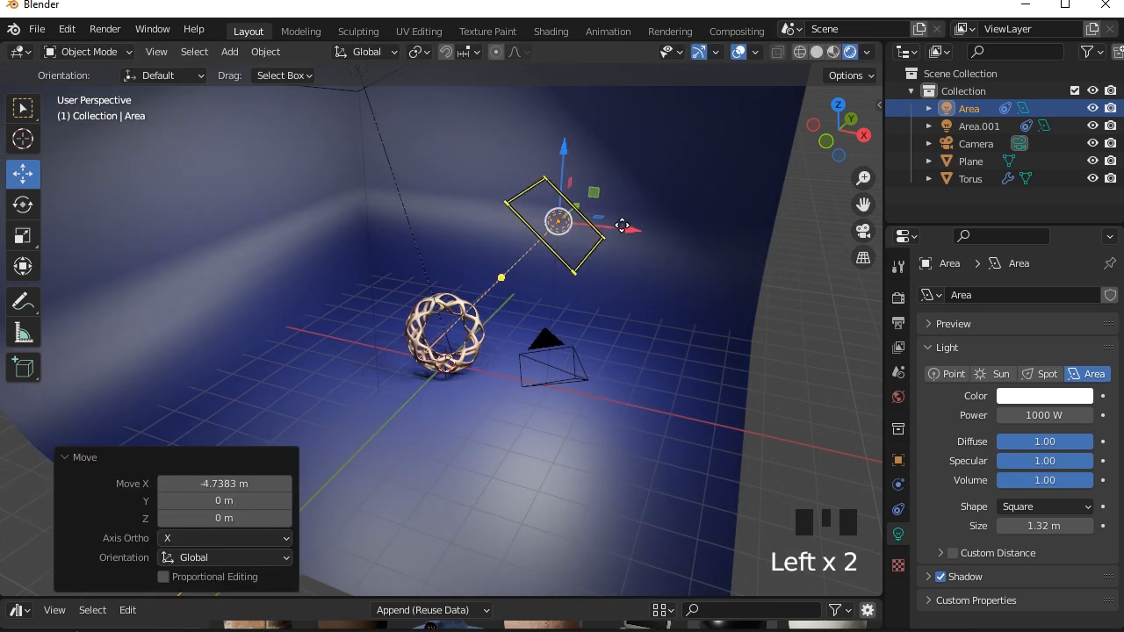
- Move the area light along negative Y to the front of the torus and lower it about 1.57 m along Z
middle_drag(572, 231, 543, 298)
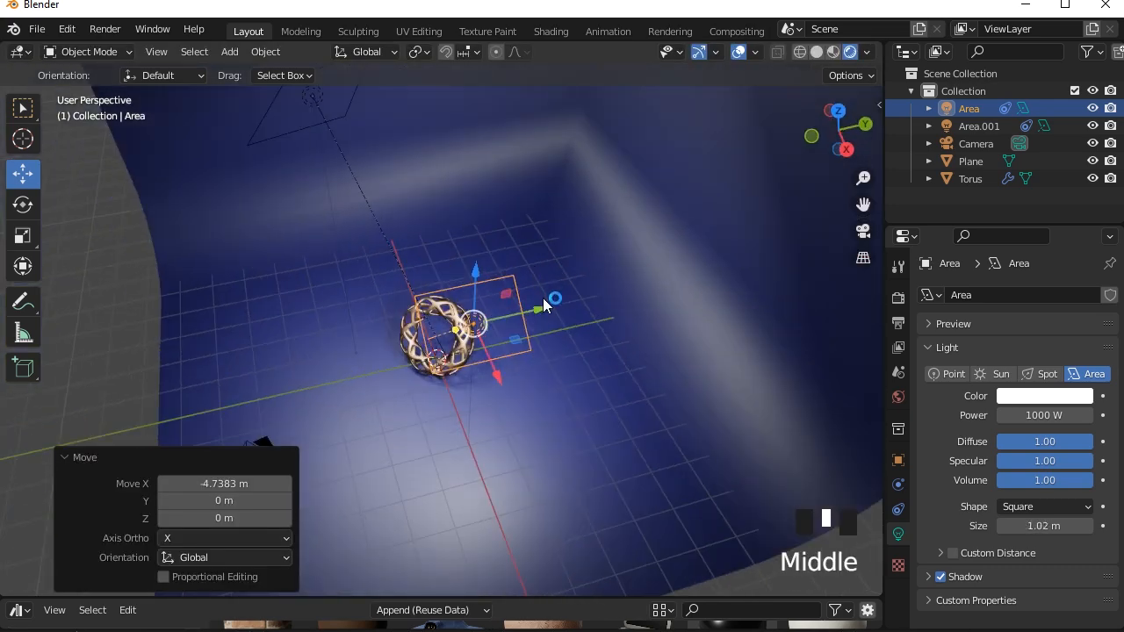
drag(543, 298, 350, 353)
drag(279, 321, 281, 378)
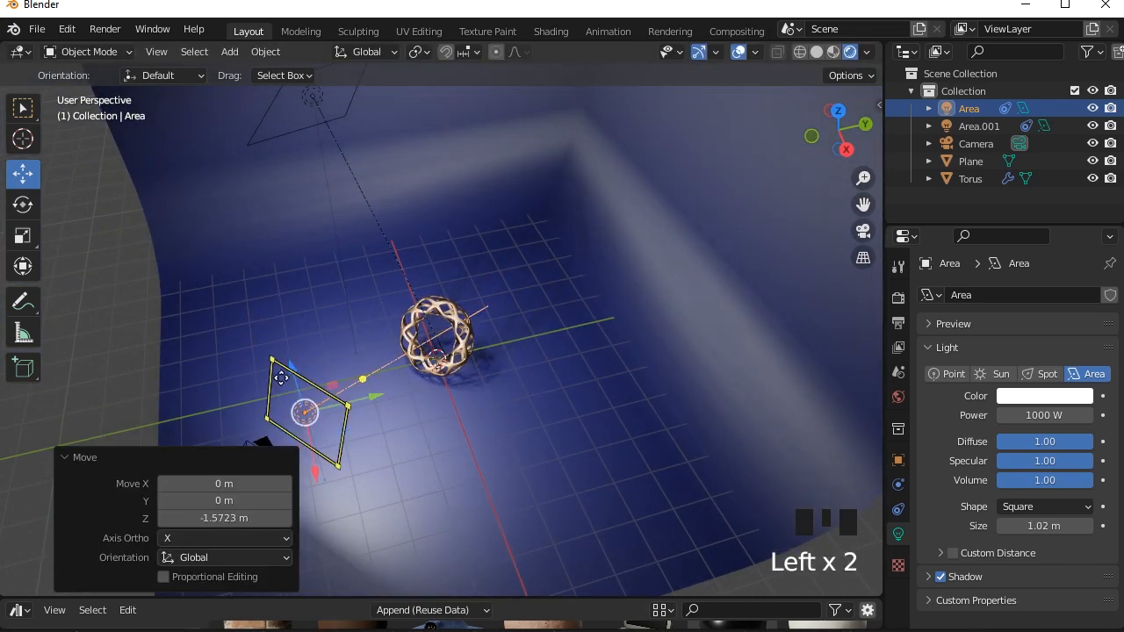
- Render a still image from the camera and fit the whole torus in the render result view
shift+middle_drag(465, 408, 603, 297)
key(KP_0)
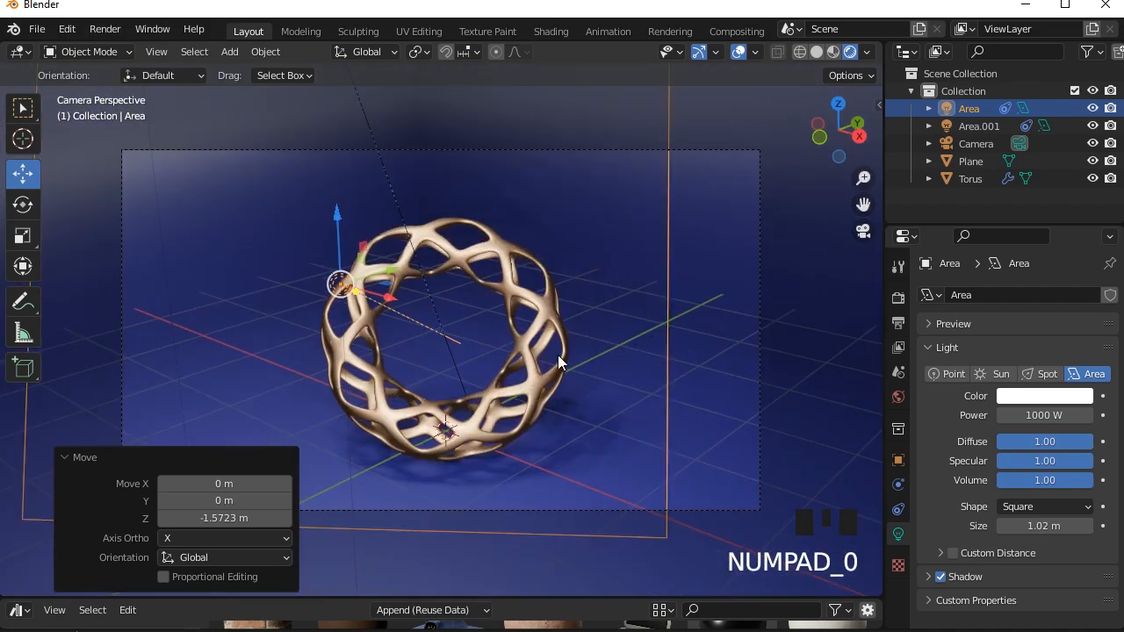
click(104, 29)
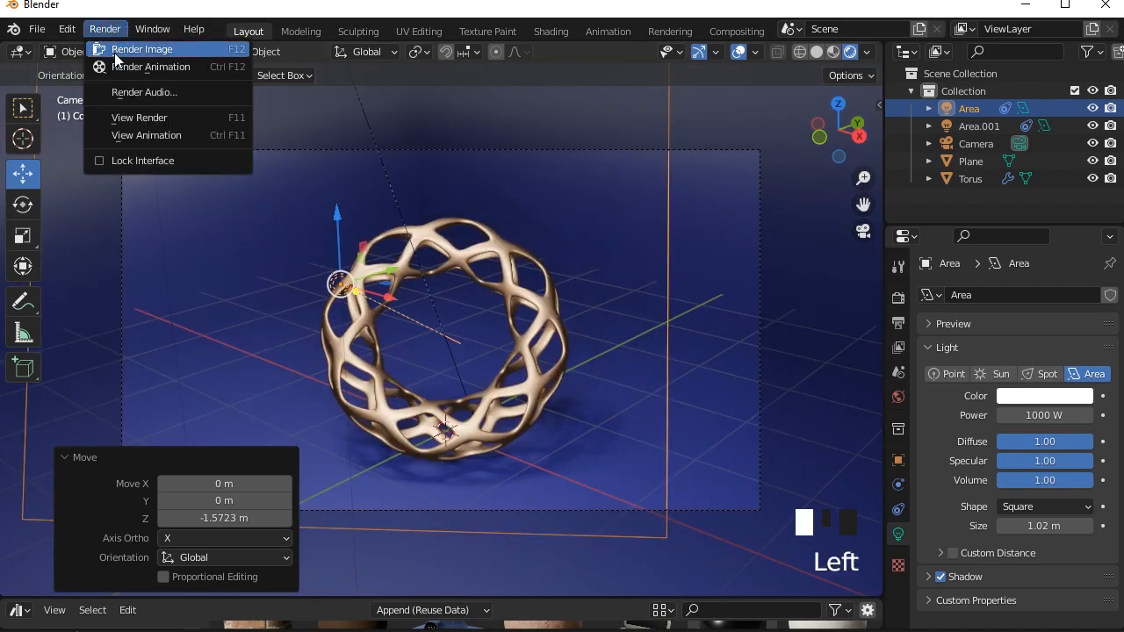
click(106, 45)
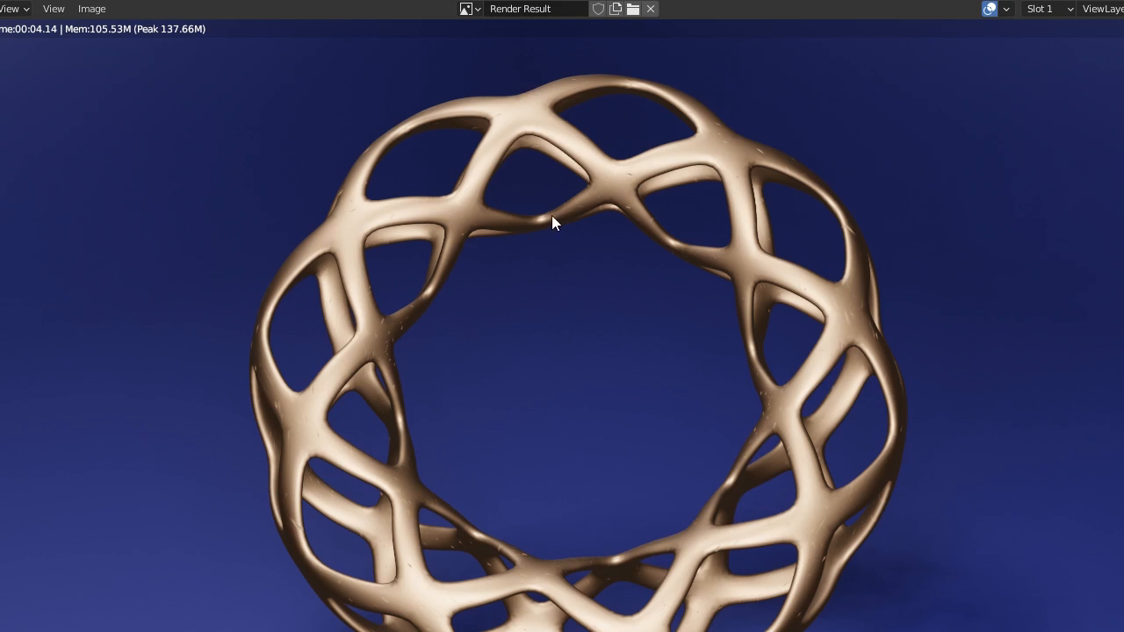
scroll(552, 216, down, 2)
middle_drag(667, 360, 671, 341)
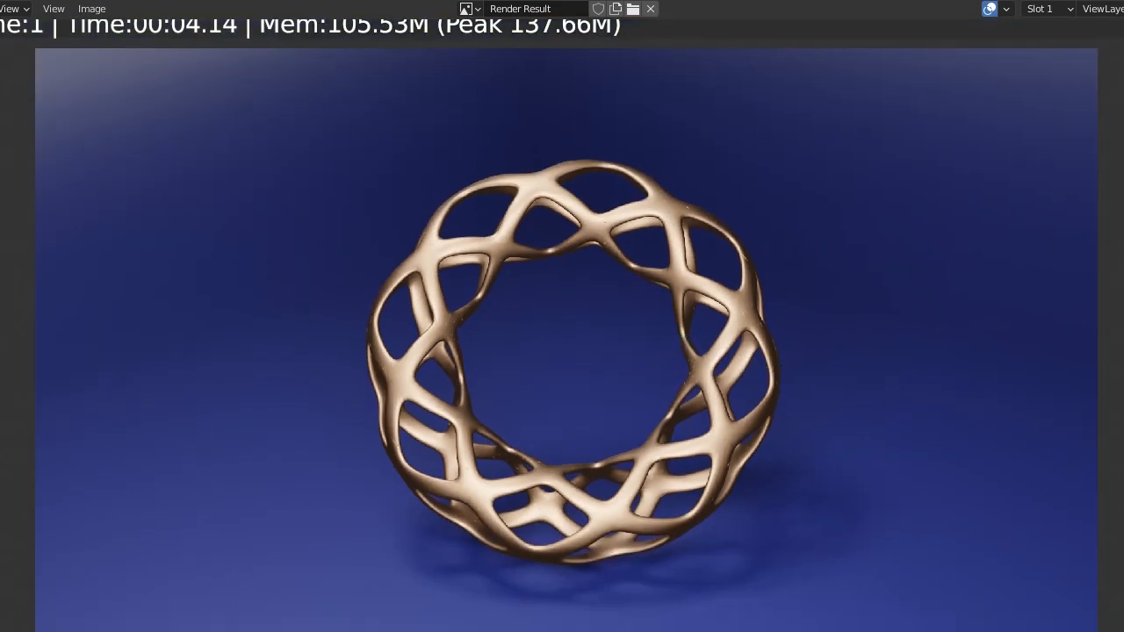